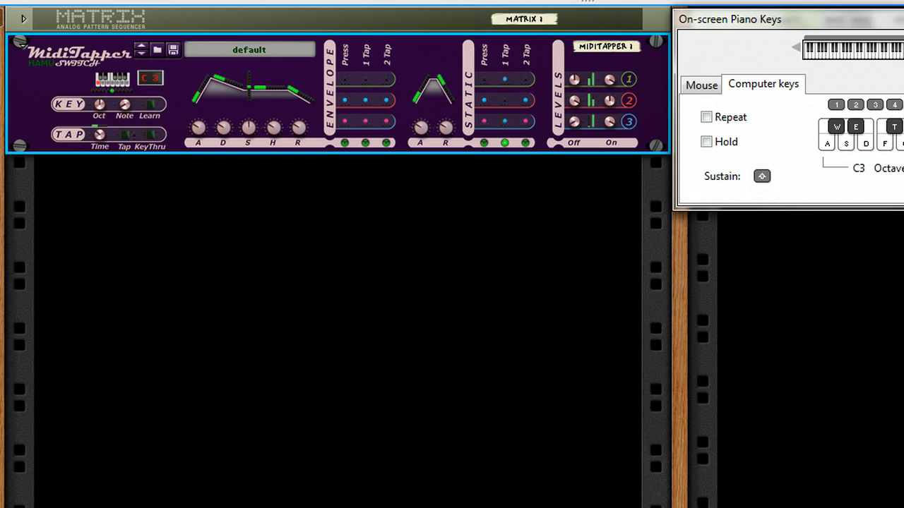
Play the C3 tap key with a hold, single taps and double taps to test the MidiTapper's press and tap switches.
key(a)
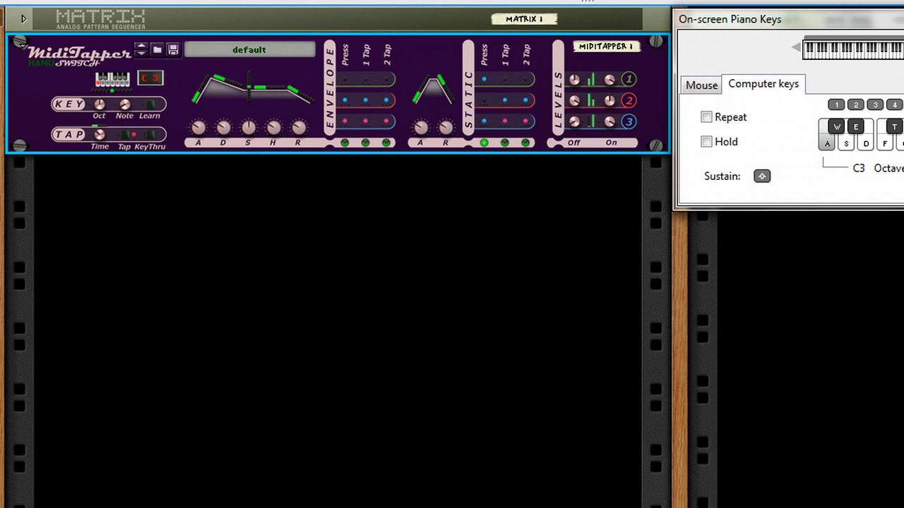
key(a)
key(a)
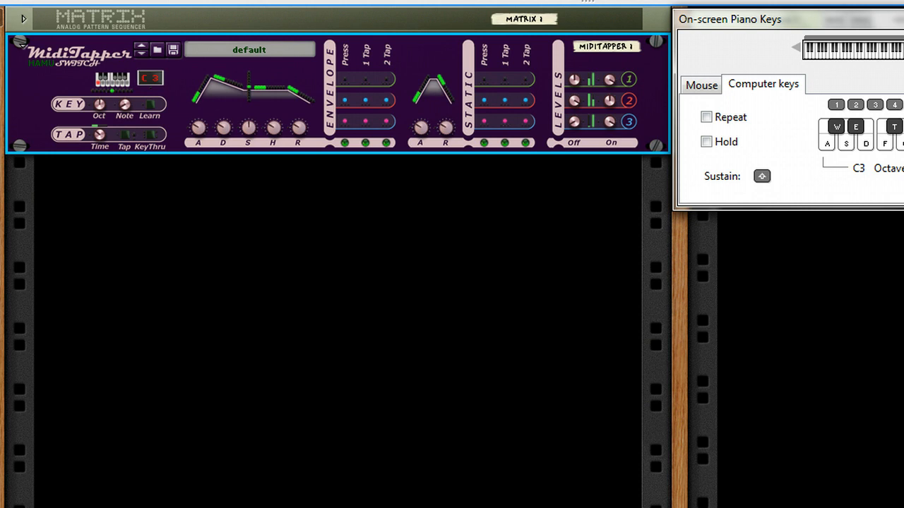
key(a)
key(a)
key(a)
key(a)
click(122, 135)
Examine the MidiTapper's rear connections and return to the front of the rack.
key(Tab)
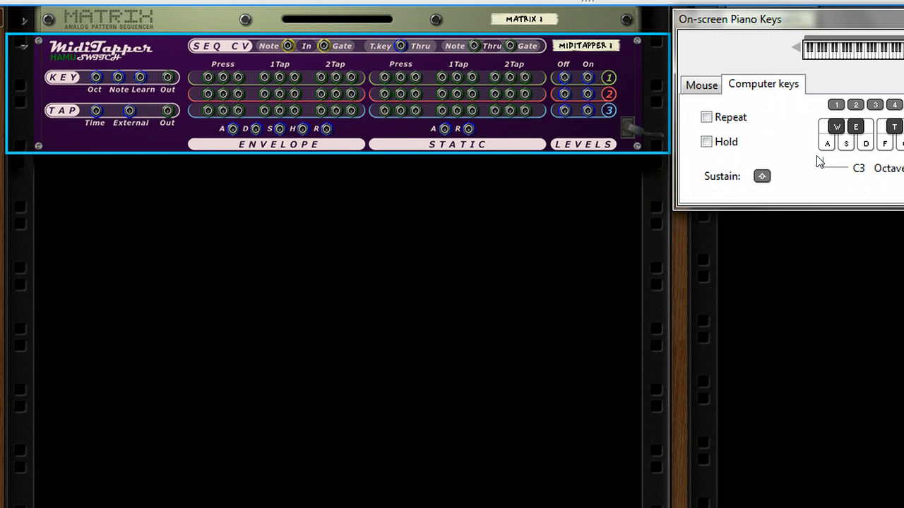
key(Tab)
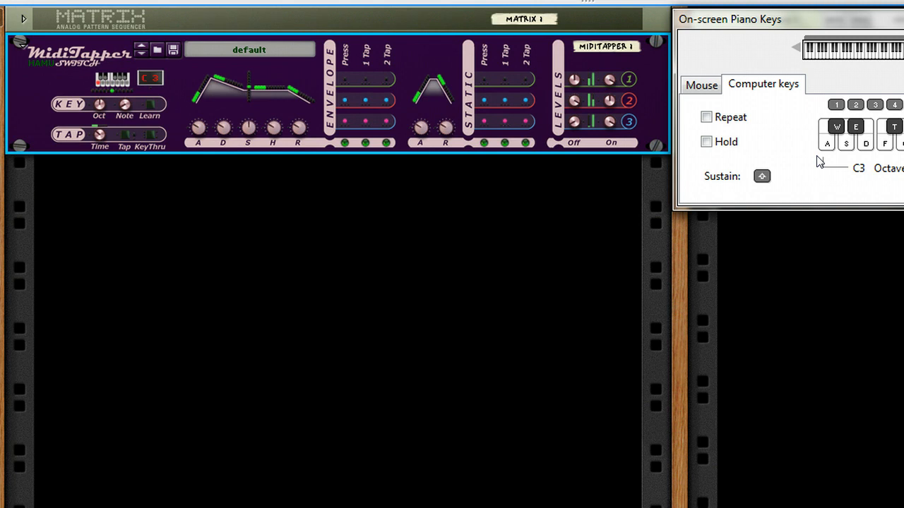
click(818, 164)
click(826, 161)
Play the C3 tap key three times and check the envelope and static outputs on the MidiTapper's rear.
key(a)
key(a)
key(a)
key(Tab)
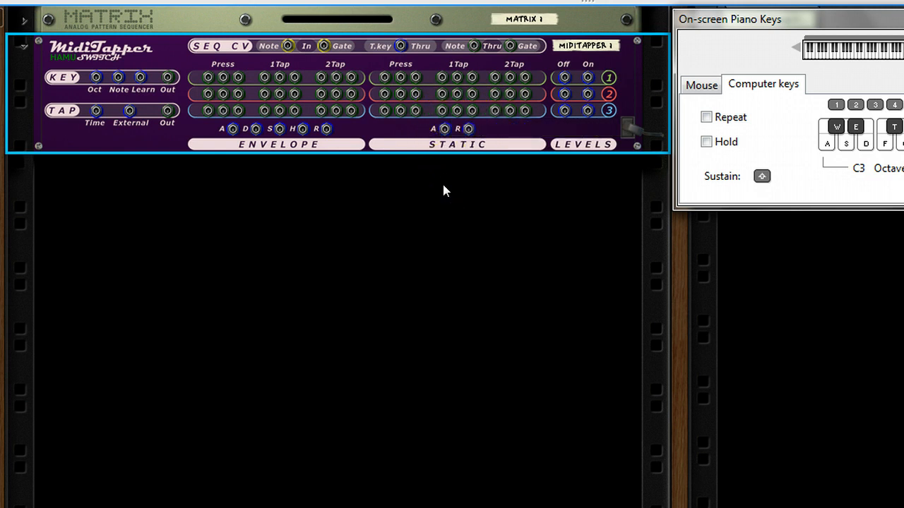
key(Tab)
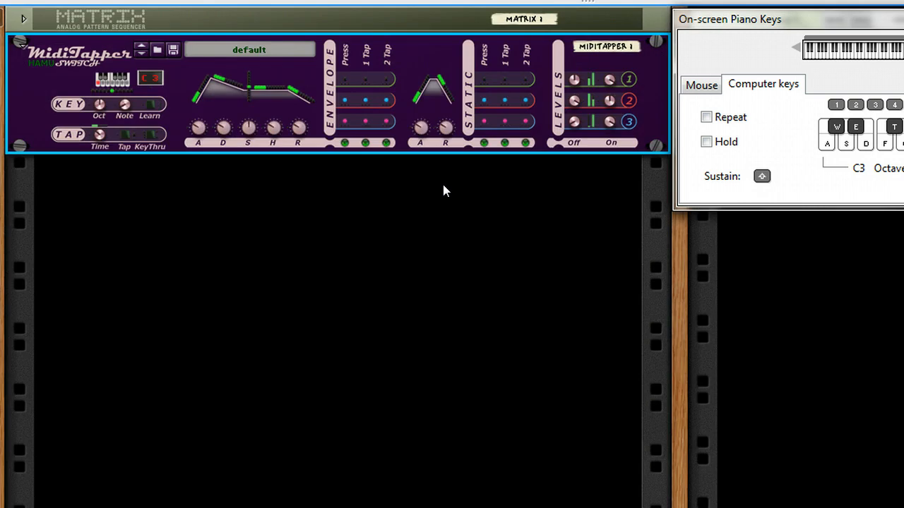
Assign C3 as the MidiTapper's tap key with the Learn function and view its rear sequencer CV jacks.
click(266, 188)
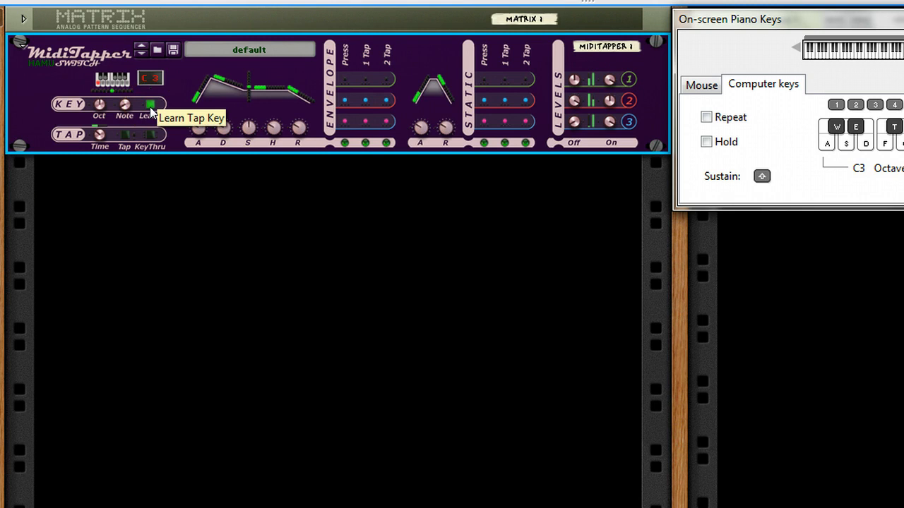
key(a)
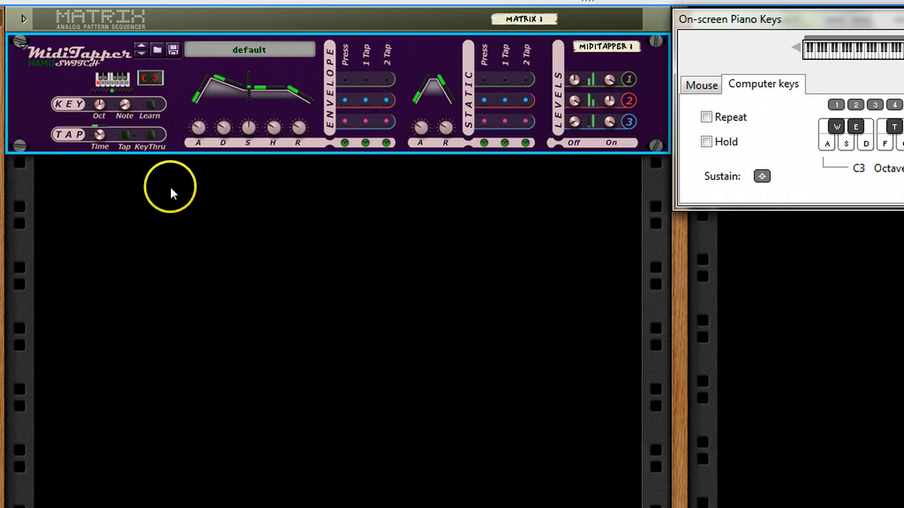
key(Tab)
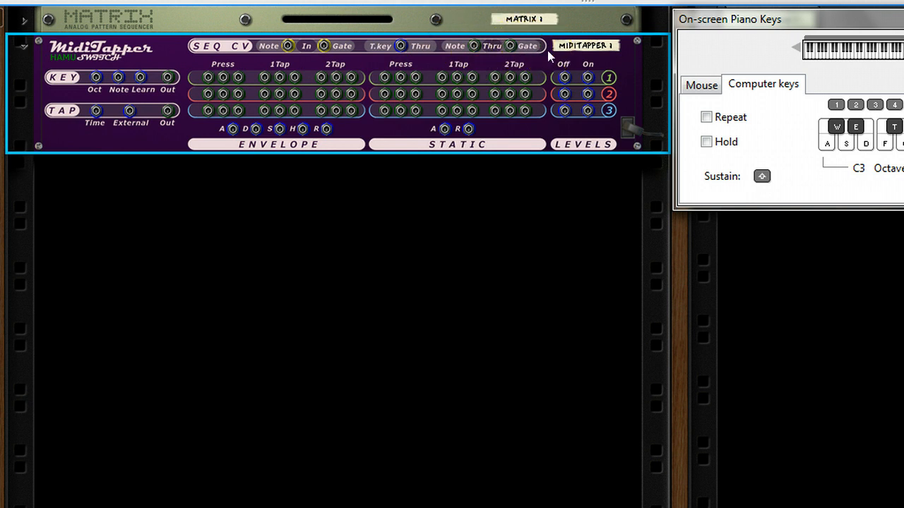
key(Tab)
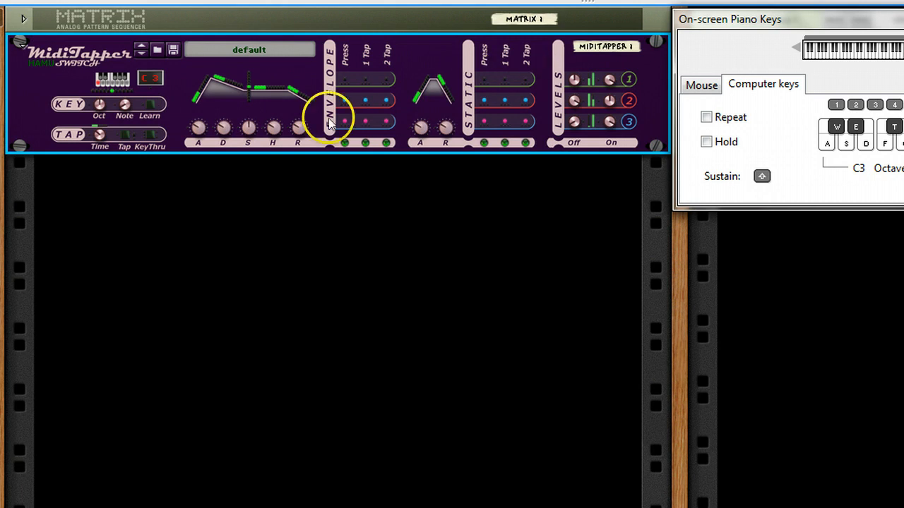
Switch the MidiTapper's tap key pass-through on and off, and try C# as the tap note before restoring C.
click(149, 135)
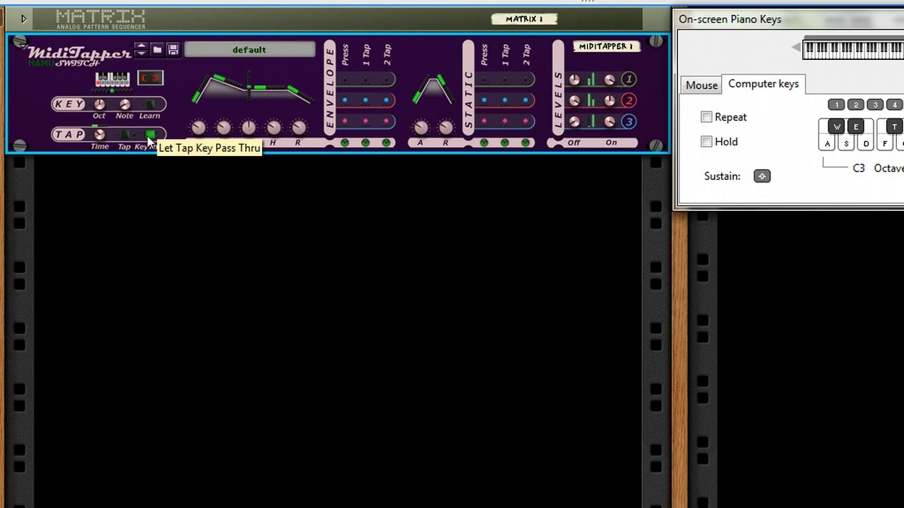
key(Tab)
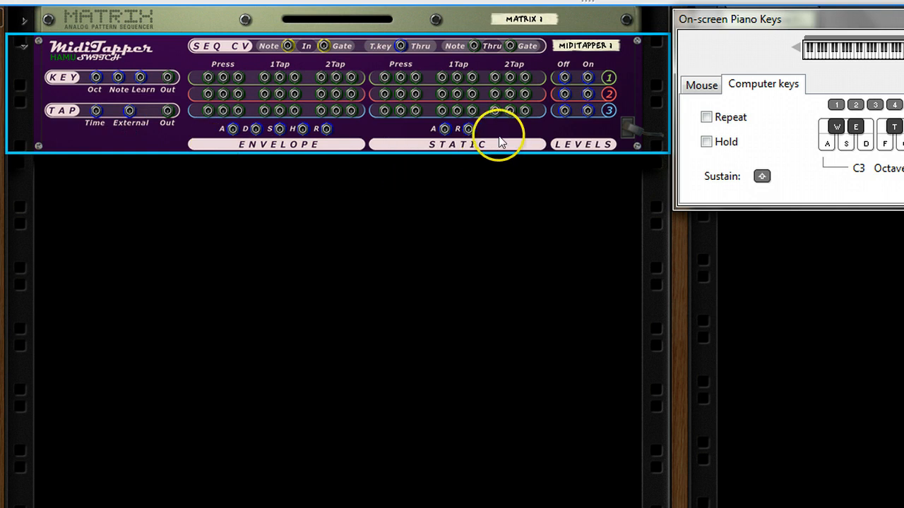
key(Tab)
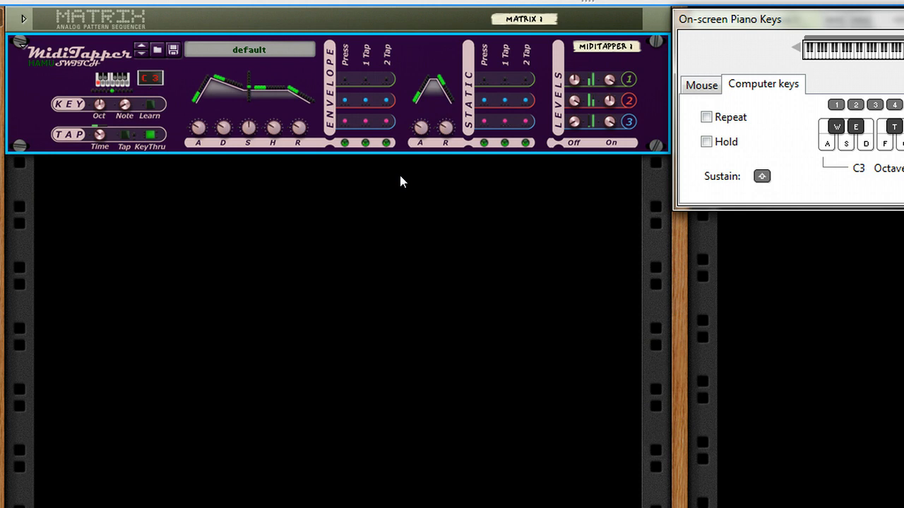
click(149, 135)
click(127, 134)
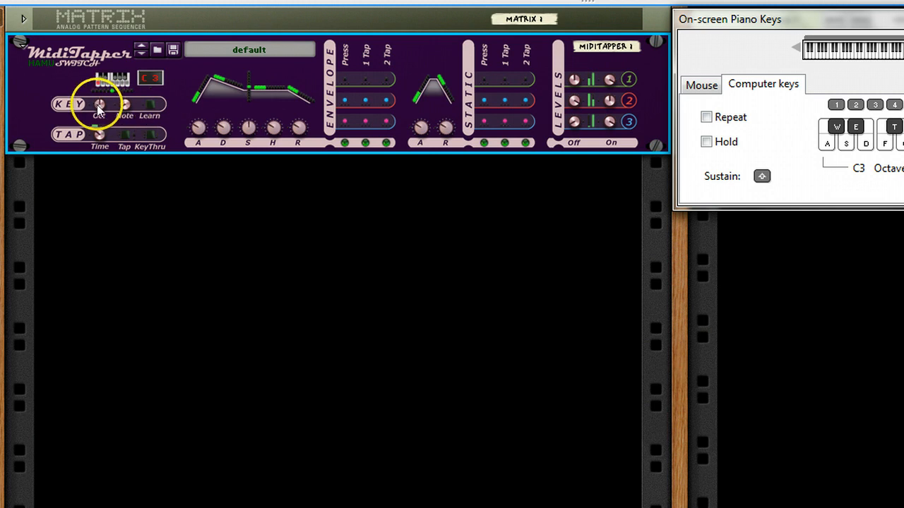
drag(99, 108, 124, 107)
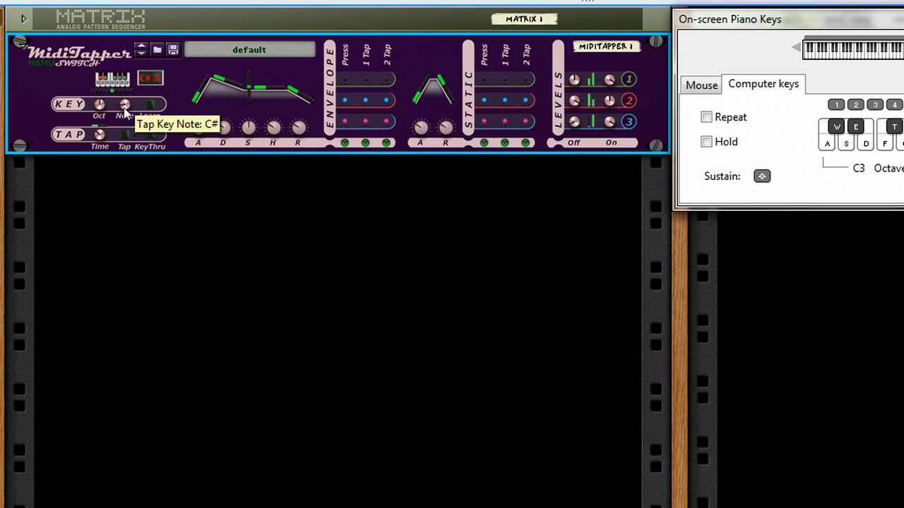
drag(124, 107, 124, 111)
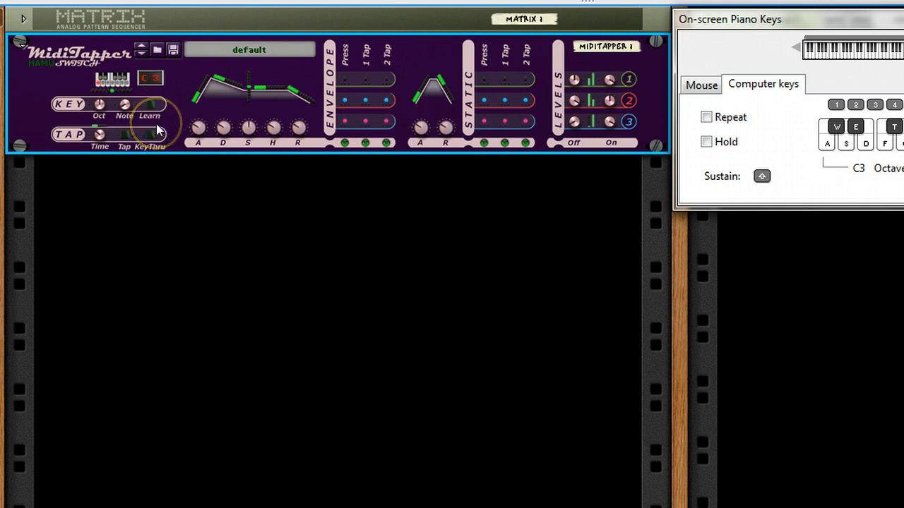
Create an NN19 Digital Sampler in the rack and load the ORGAN4.smp patch into it.
right_click(223, 199)
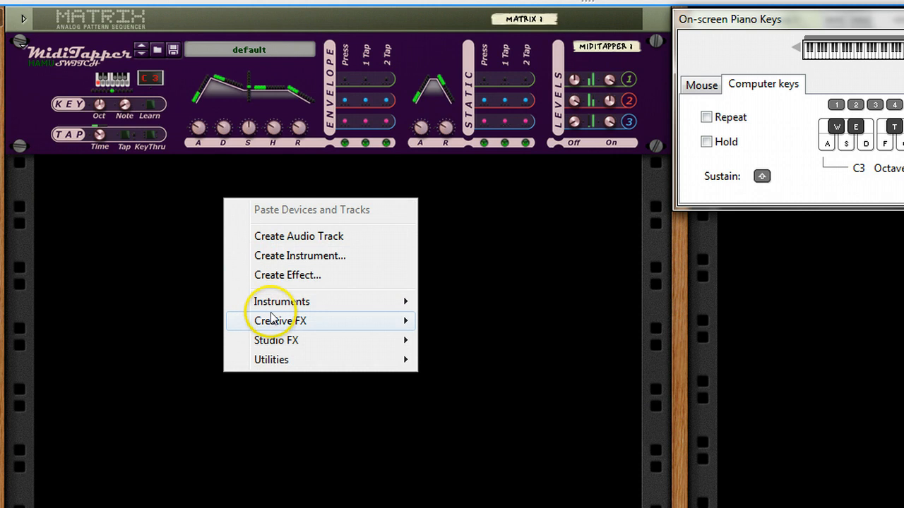
mouse_move(375, 306)
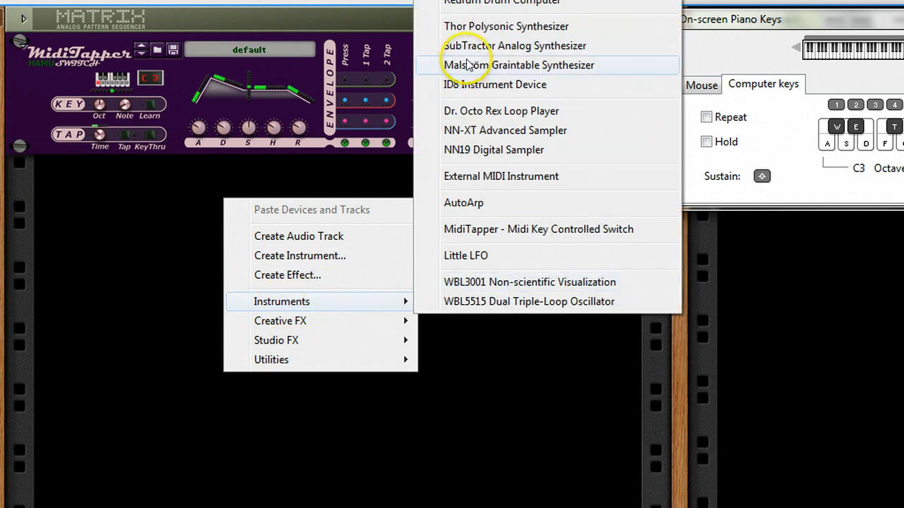
click(478, 148)
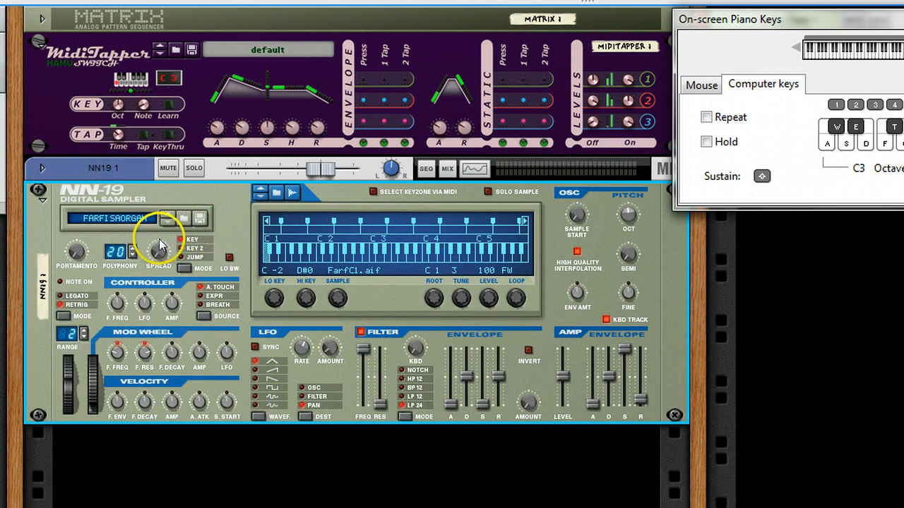
click(147, 218)
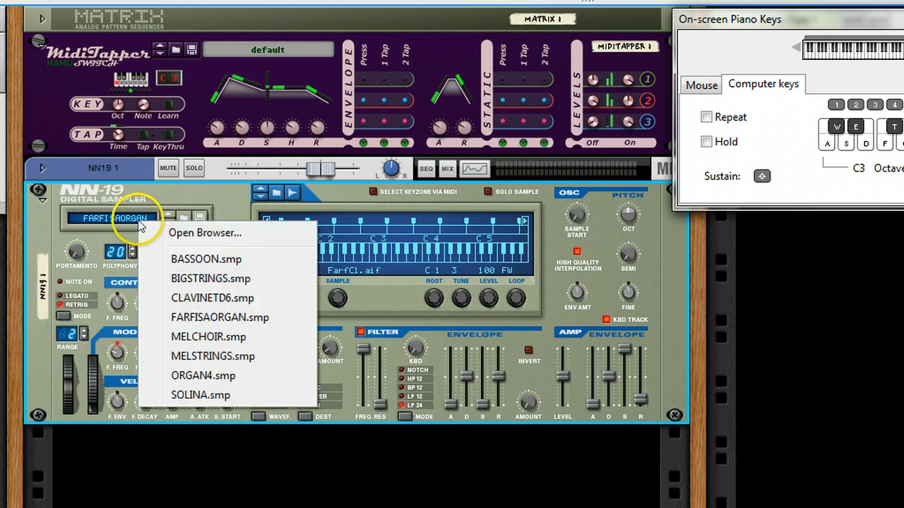
click(182, 376)
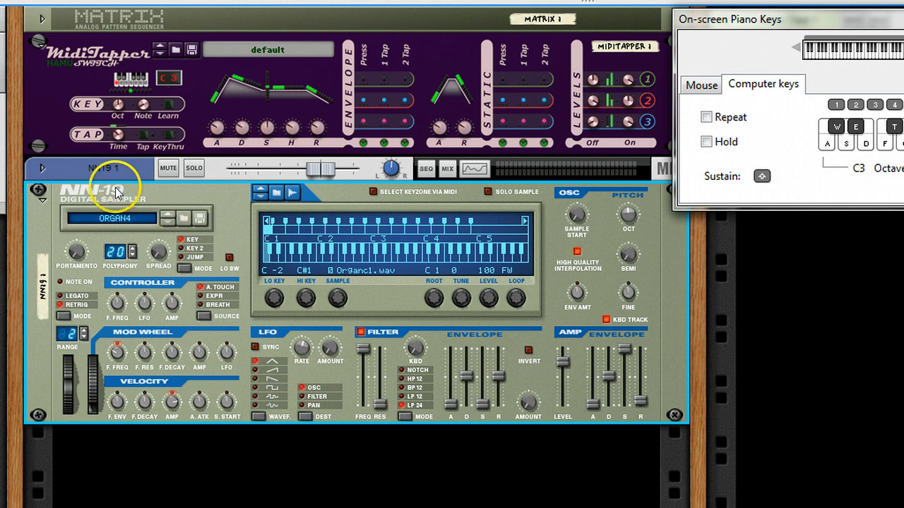
Move the NN-19 sampler above the Matrix and combine it into a Combinator.
drag(115, 194, 108, 24)
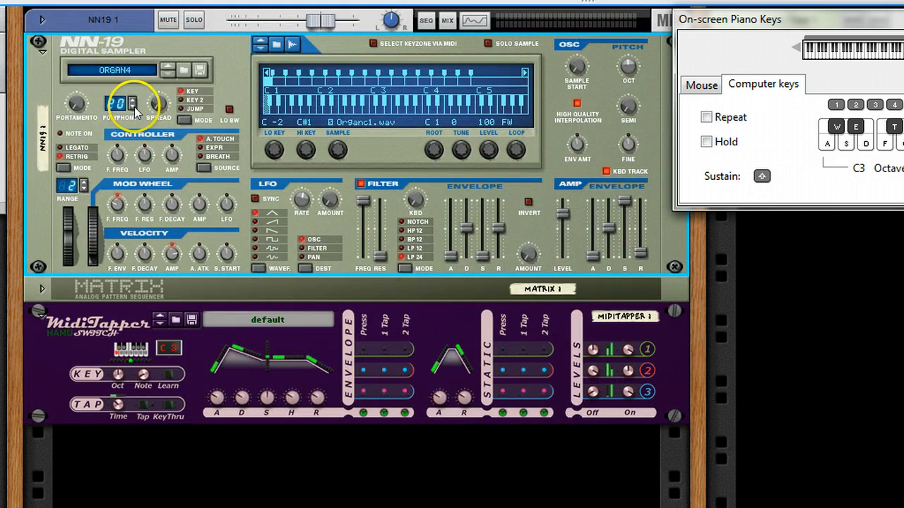
right_click(85, 170)
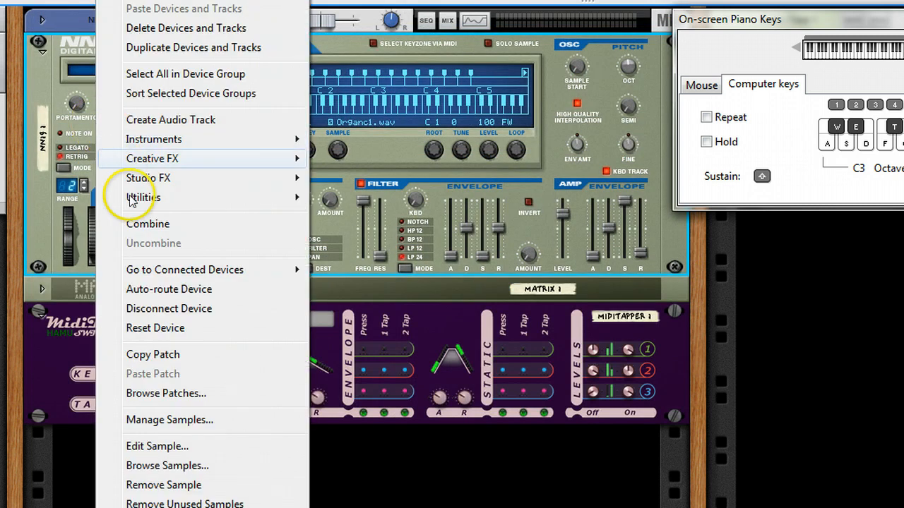
click(140, 225)
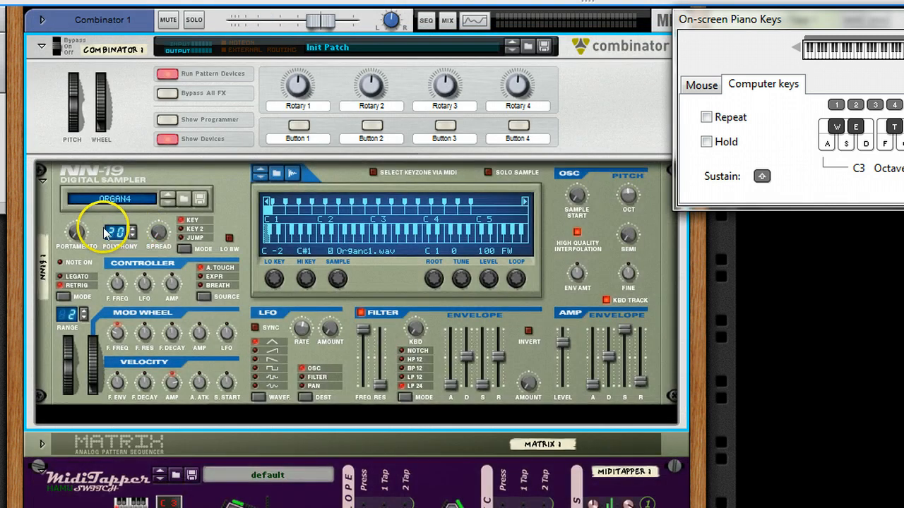
Add a Scream 4 Distortion after the NN-19 in the Combinator, set its Damage Control to 0 and lower P1.
right_click(97, 233)
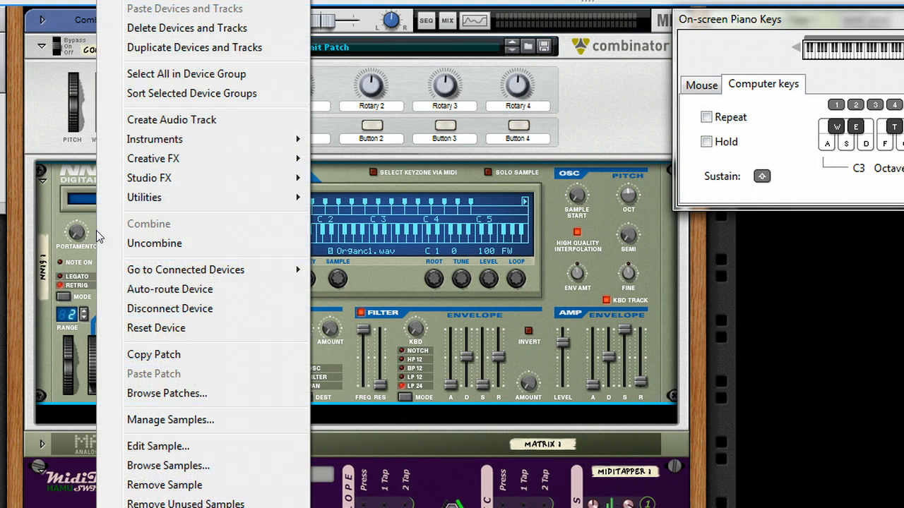
mouse_move(243, 161)
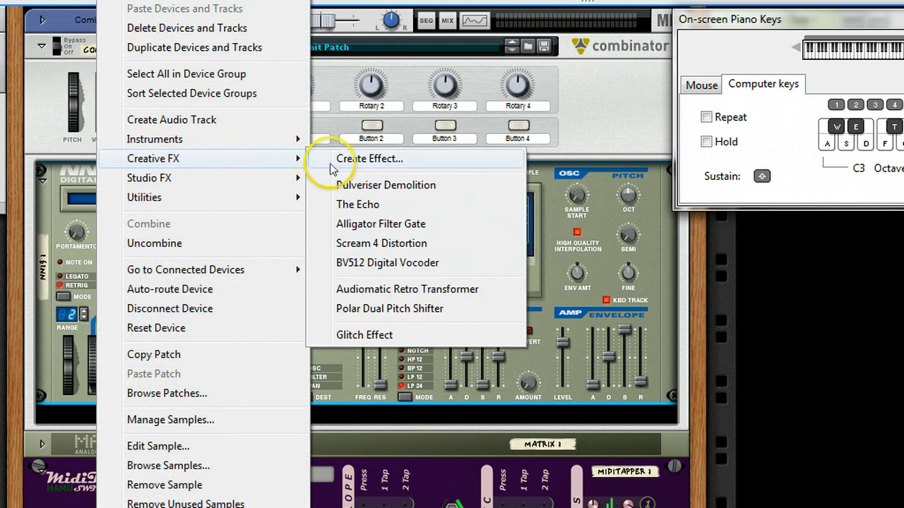
click(362, 244)
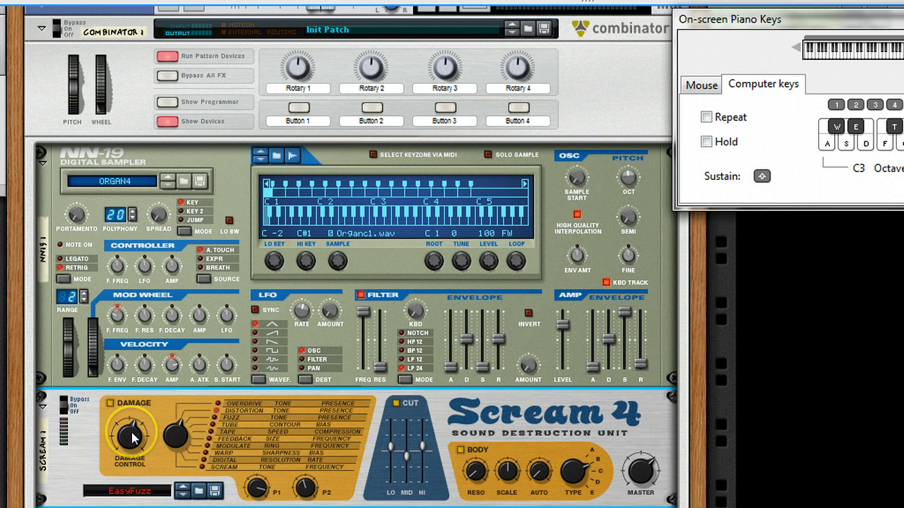
drag(132, 438, 116, 481)
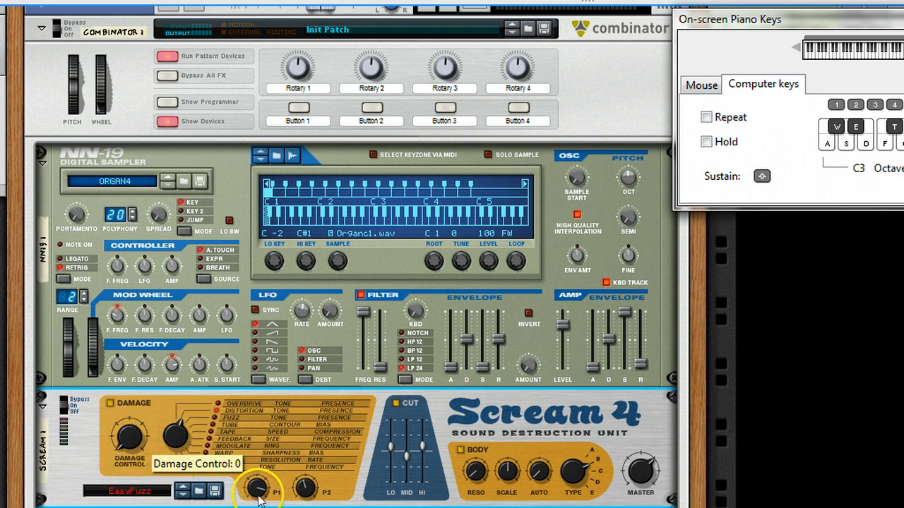
drag(260, 491, 260, 505)
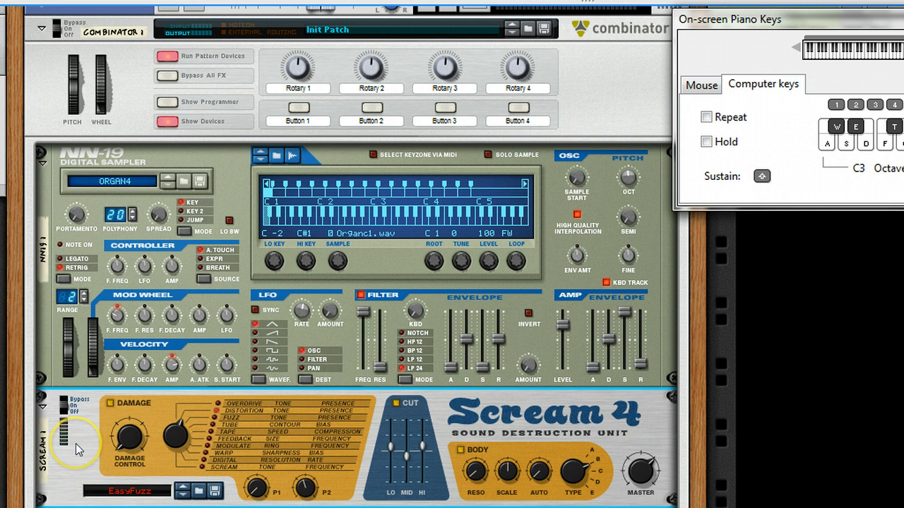
Set the low limit of the NN19 1 key range to D3 in the Combinator's programmer, and hide the programmer.
click(168, 101)
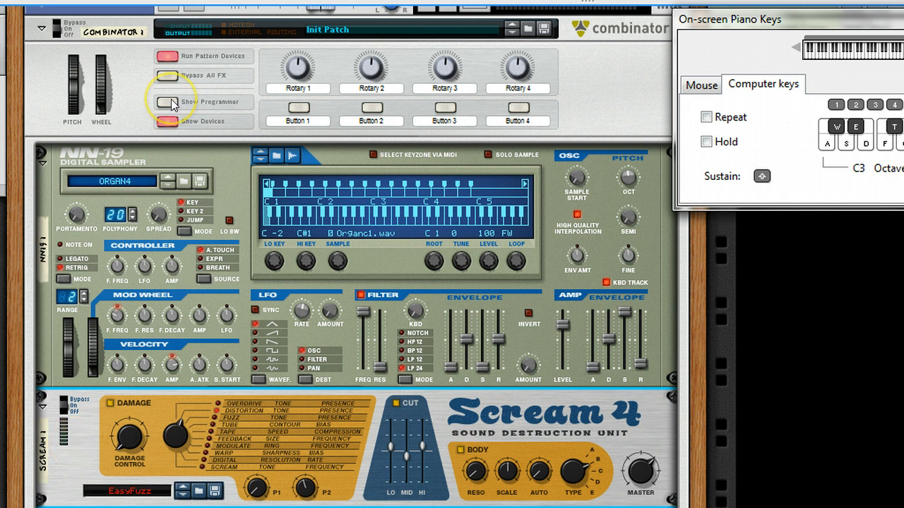
click(84, 194)
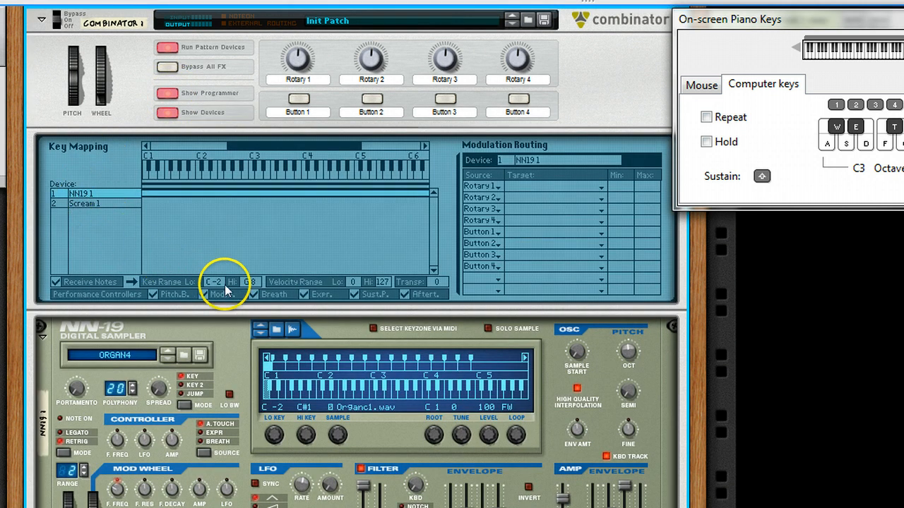
drag(224, 286, 233, 177)
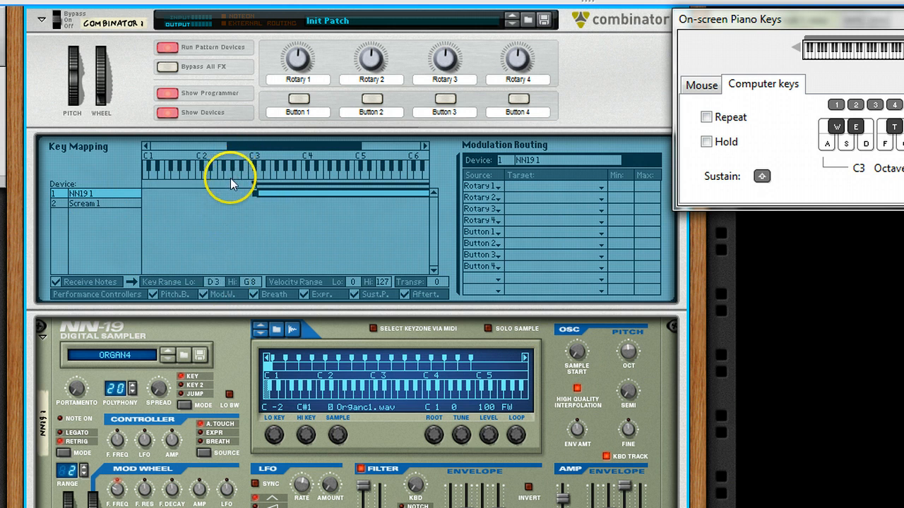
click(168, 94)
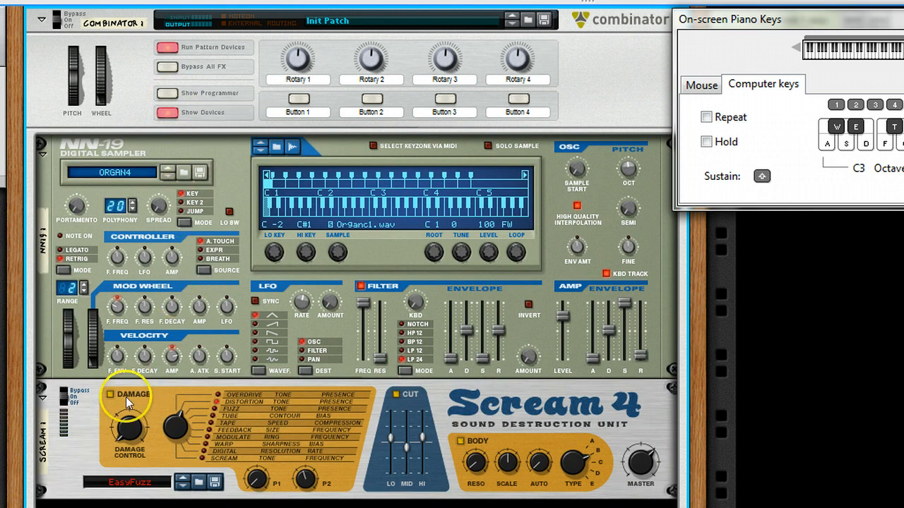
Create a MidiTapper in the Combinator directly below the Scream 4 distortion.
right_click(84, 432)
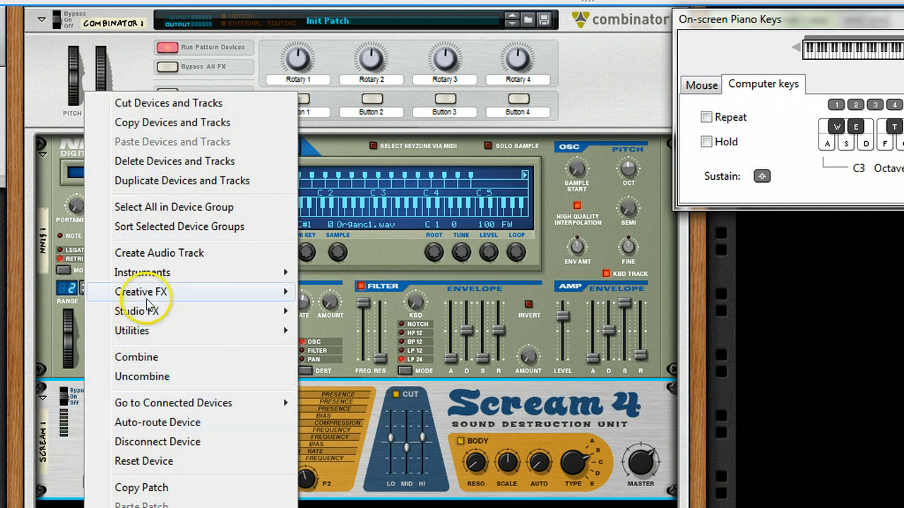
mouse_move(167, 273)
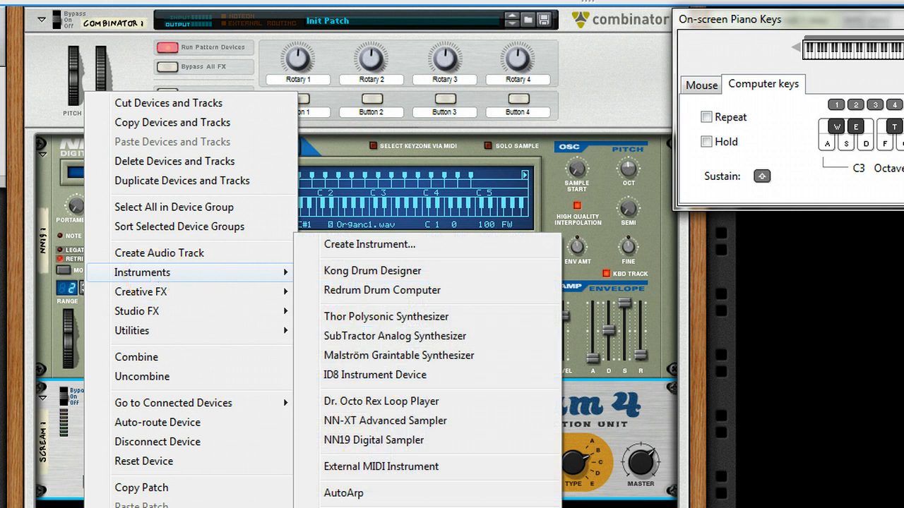
click(367, 507)
Cable the MidiTapper's direct Tap output to the Scream 4's Damage Control CV input and play test notes.
key(Tab)
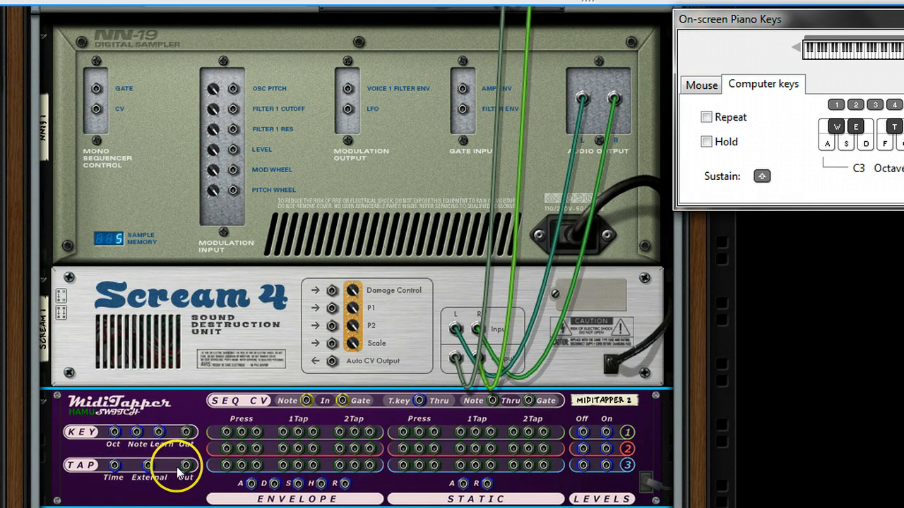
drag(185, 469, 333, 294)
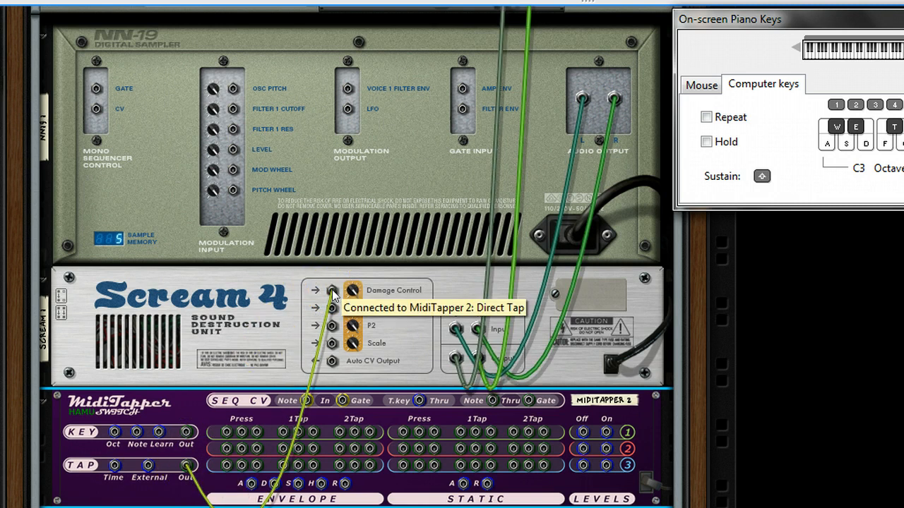
key(a)
key(f)
key(Tab)
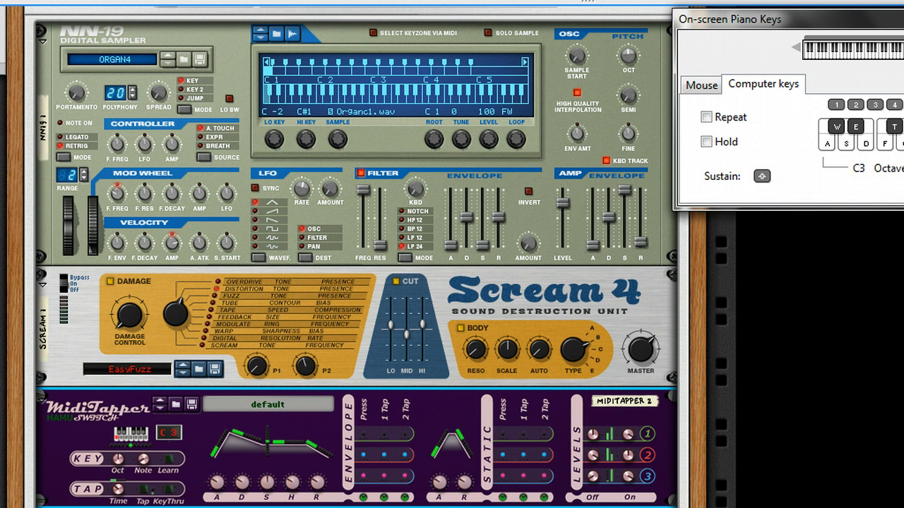
Try the MidiTapper's Tap Timeout control and trigger Direct Tap repeatedly to test the distortion switching.
mouse_move(119, 489)
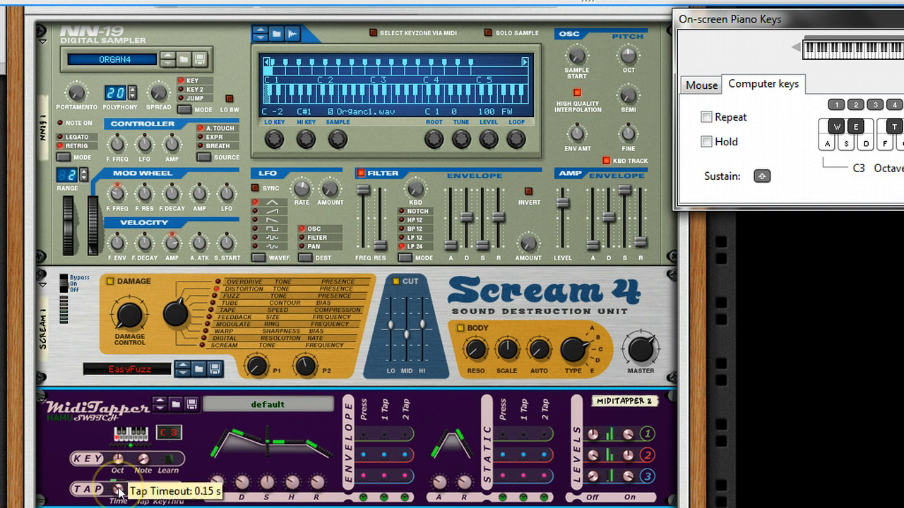
drag(118, 490, 118, 503)
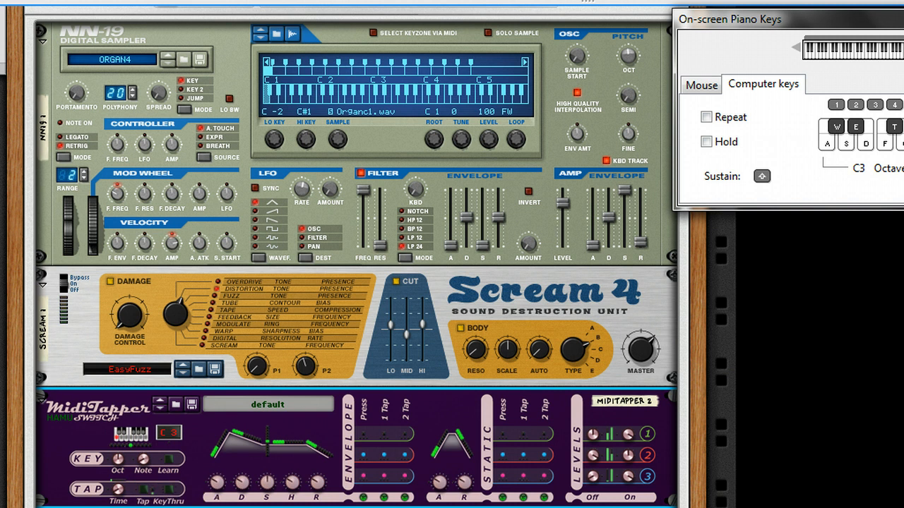
click(143, 491)
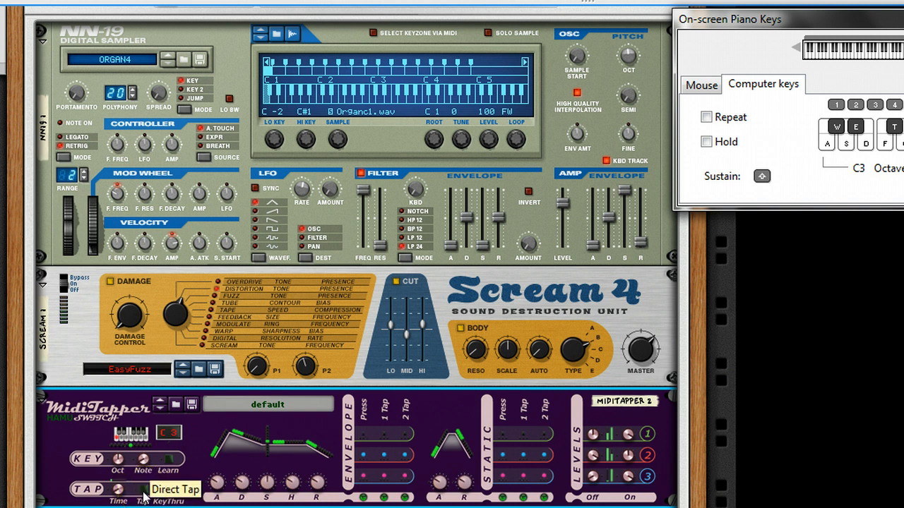
click(143, 490)
click(144, 490)
click(143, 490)
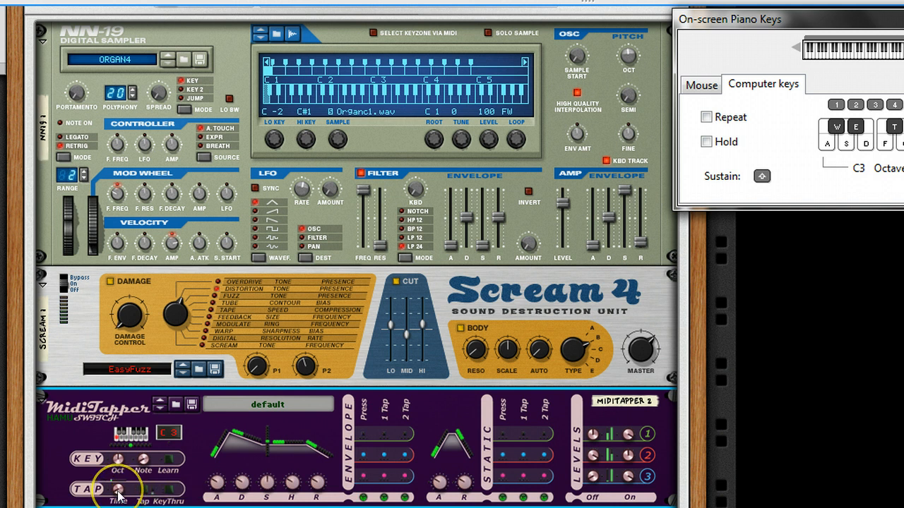
mouse_move(118, 493)
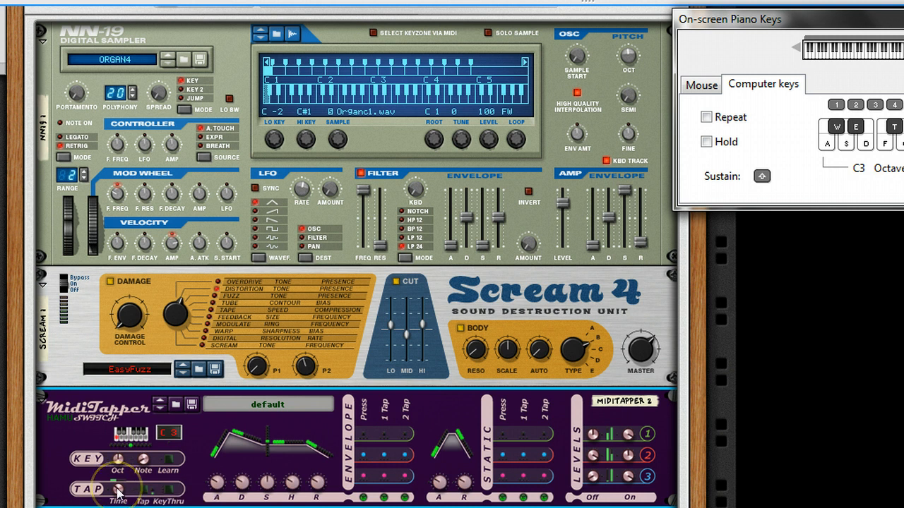
click(119, 490)
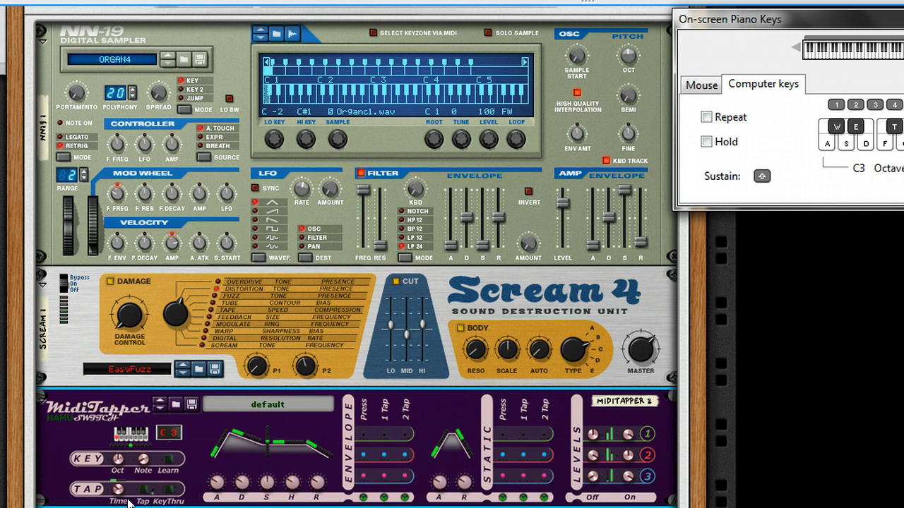
click(146, 490)
Replace the Damage Control cable with one from the MidiTapper's static 1Tap output in Group 1.
key(Tab)
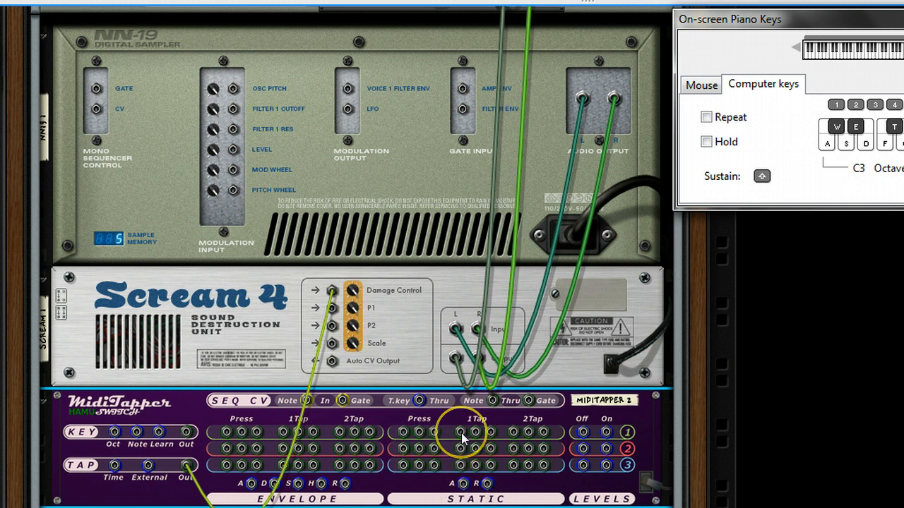
drag(463, 438, 337, 299)
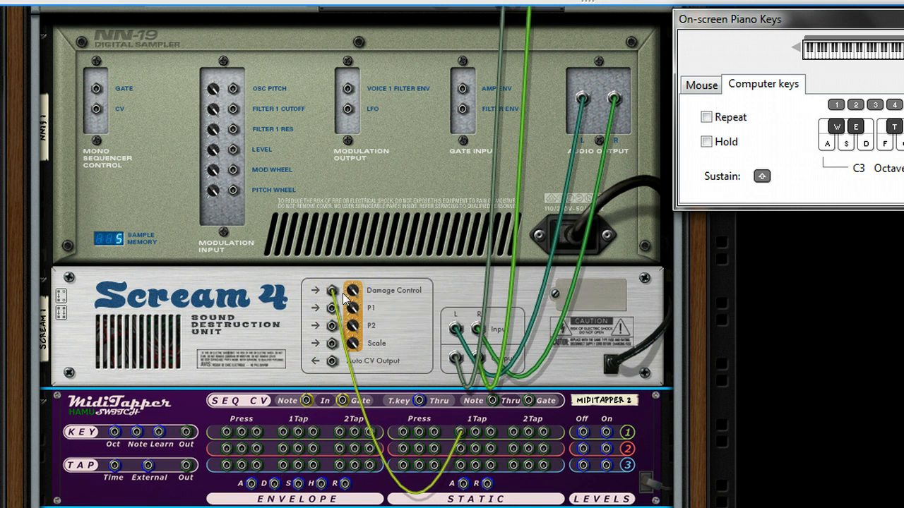
key(Tab)
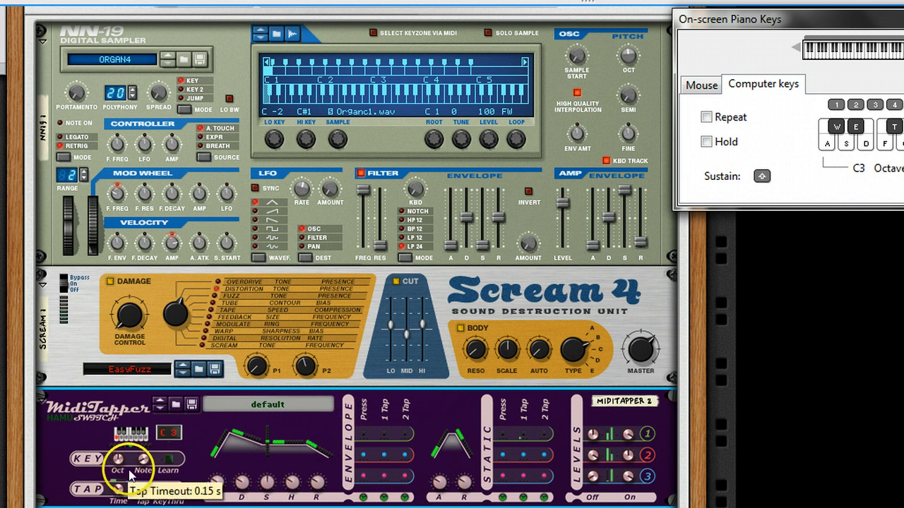
Try a longer Tap Timeout on the MidiTapper, and lower it again.
drag(116, 488, 129, 441)
click(129, 441)
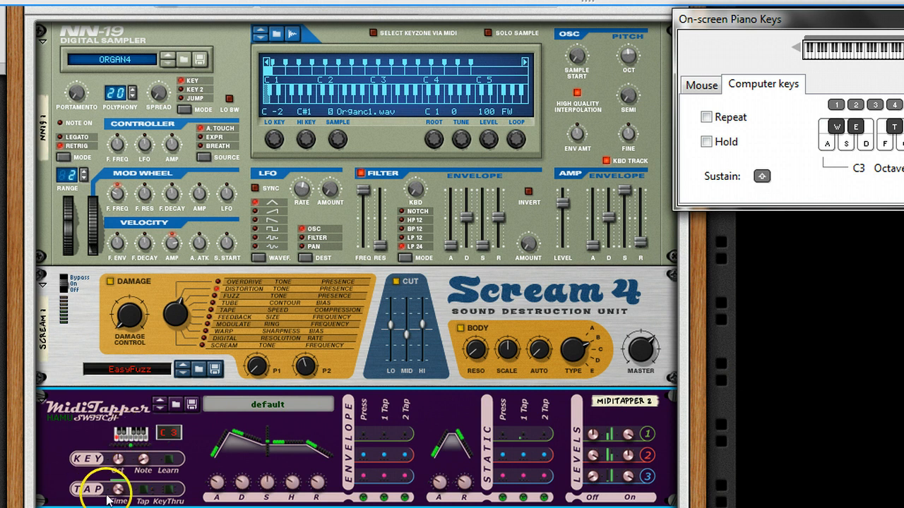
drag(118, 490, 121, 495)
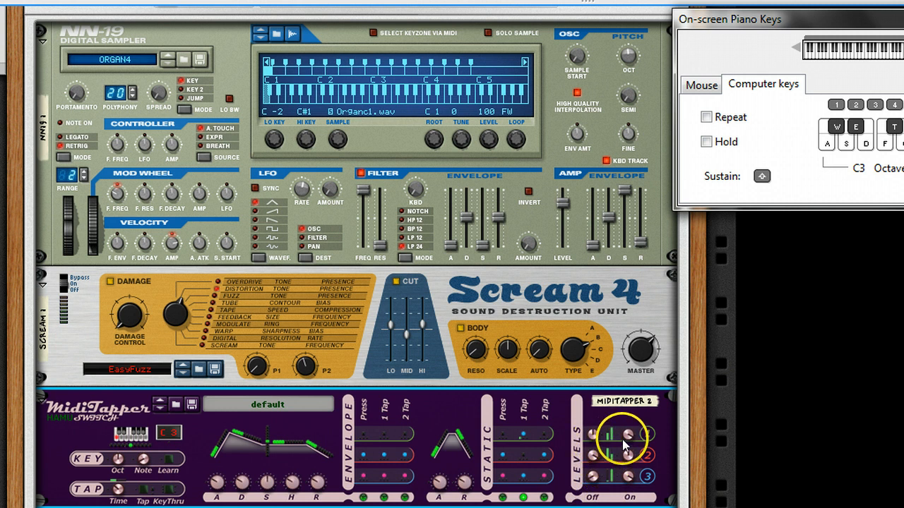
Examine the MidiTapper's On Level for Group 1 and Off Level for Group 2.
mouse_move(626, 439)
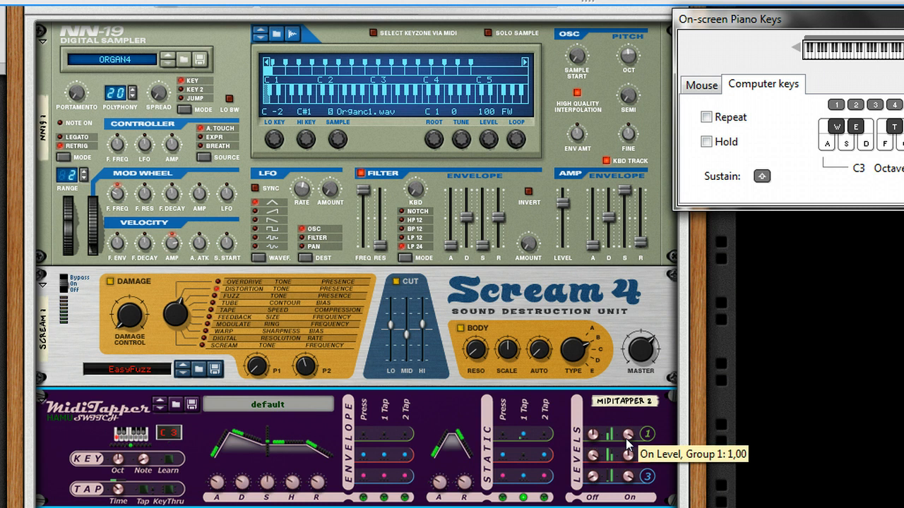
mouse_move(625, 439)
mouse_down()
mouse_move(625, 501)
mouse_move(625, 433)
mouse_up()
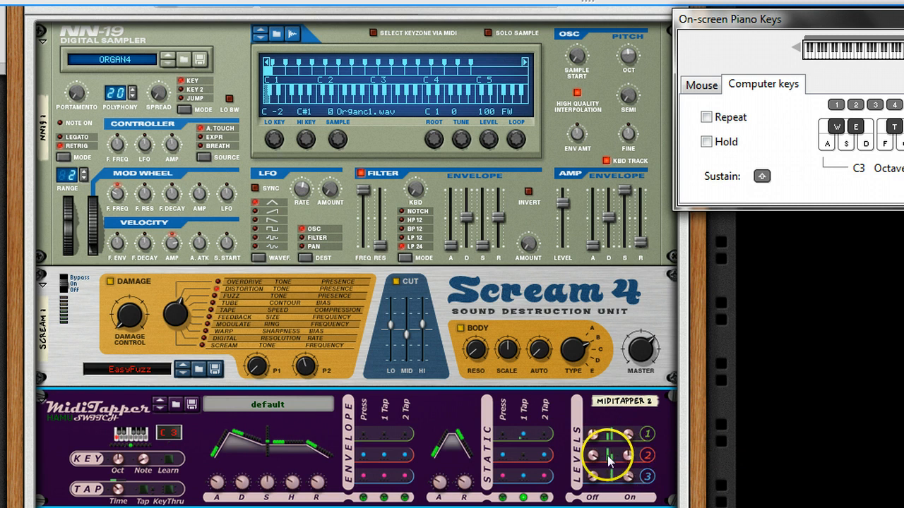
mouse_move(595, 458)
drag(595, 457, 583, 429)
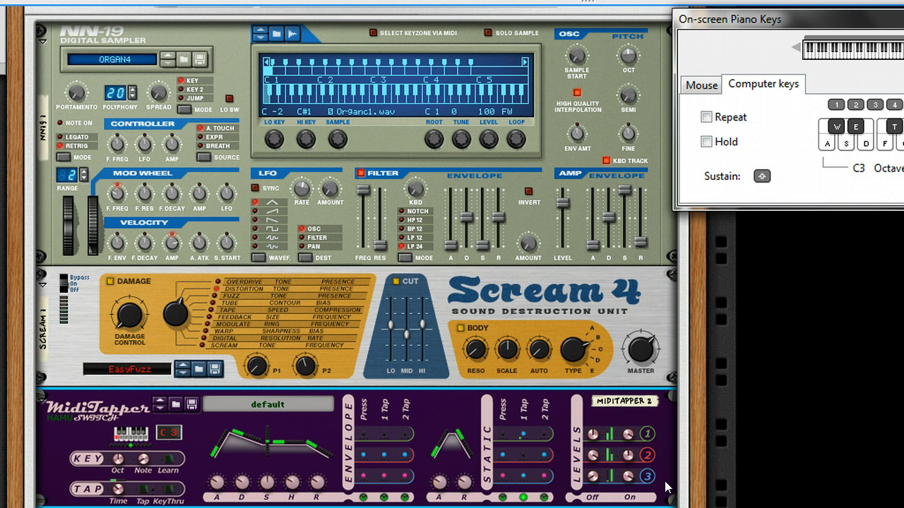
click(624, 497)
Create a Mixer 14:2 in the Combinator between the Scream 4 and the MidiTapper.
key(Tab)
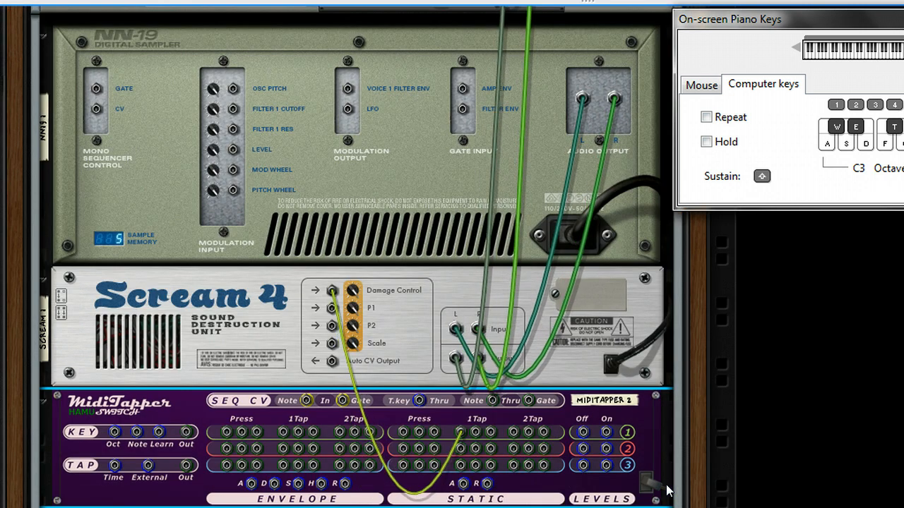
right_click(254, 342)
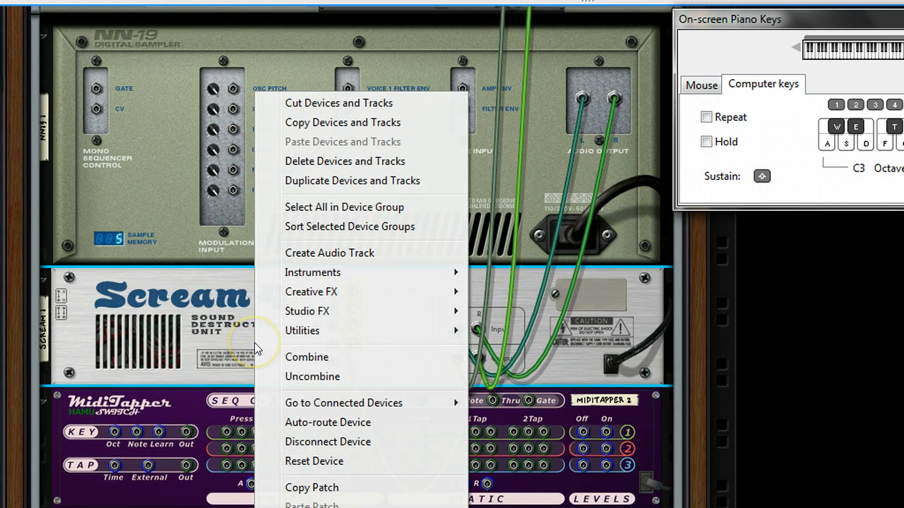
mouse_move(359, 329)
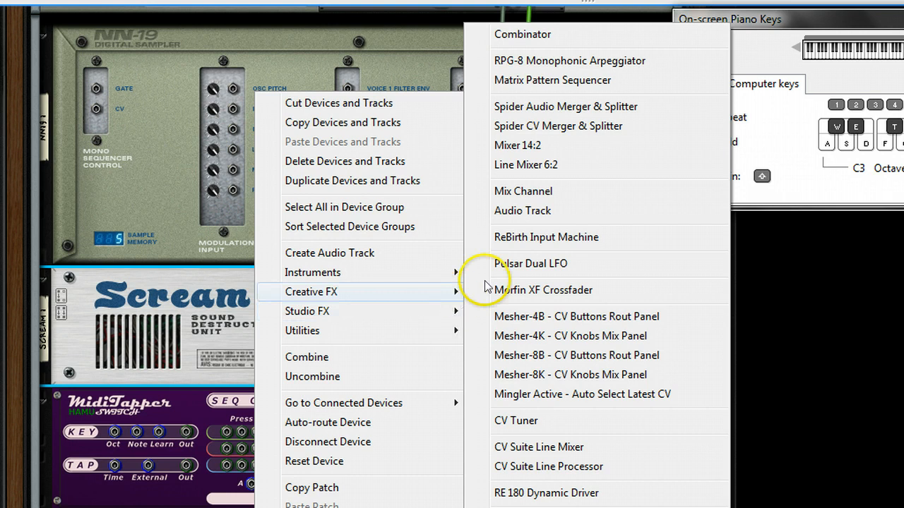
click(507, 150)
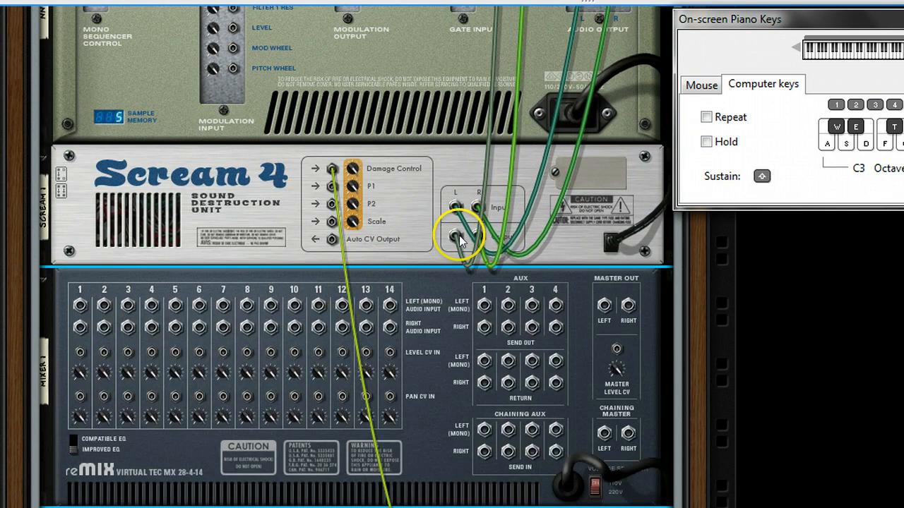
Move the output cables from the Scream 4 to the mixer's stereo master output, and cable the Scream 4's outputs to mixer channel 1.
drag(455, 240, 604, 306)
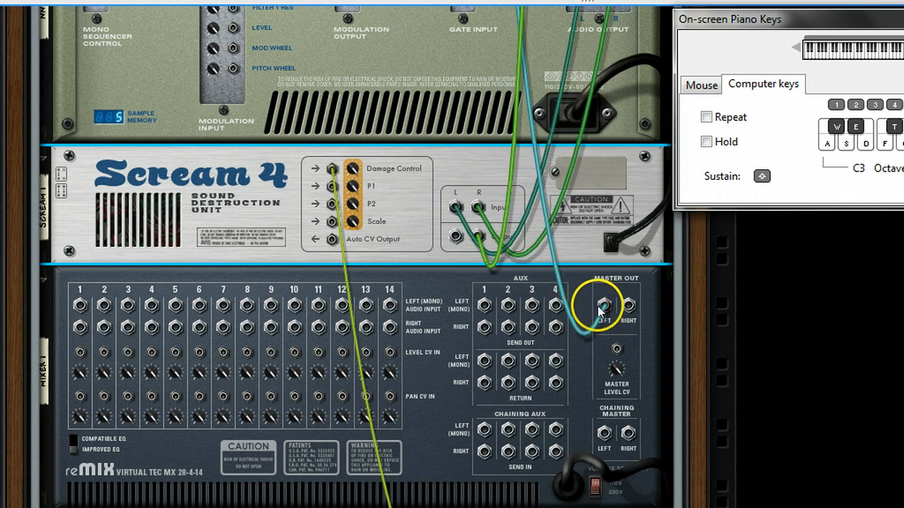
drag(480, 235, 630, 305)
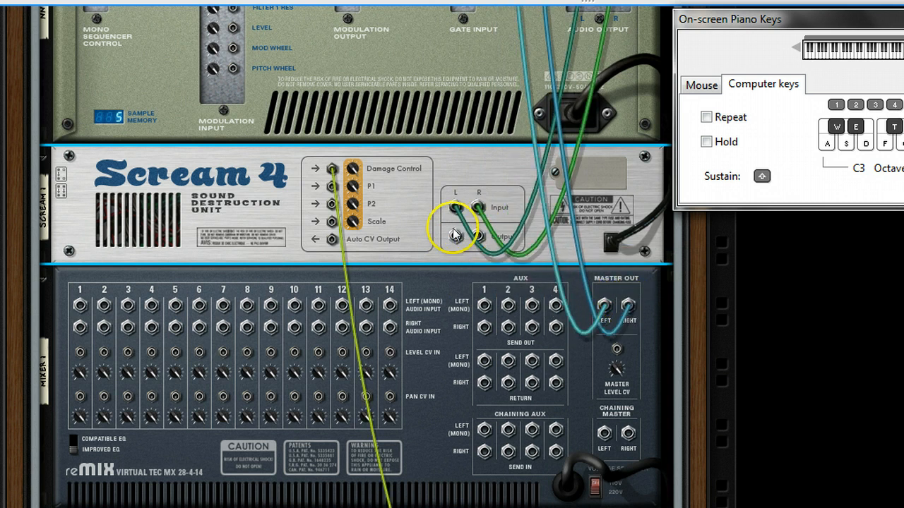
drag(422, 249, 83, 309)
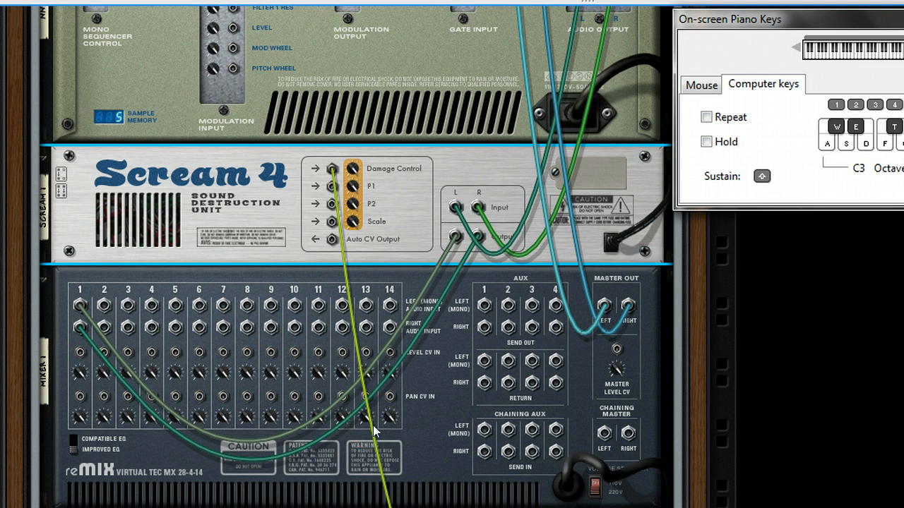
Lower mixer channel 1's fader to minimum and cable the MidiTapper's static 1Tap Group 2 output to that channel's Level CV input.
key(Tab)
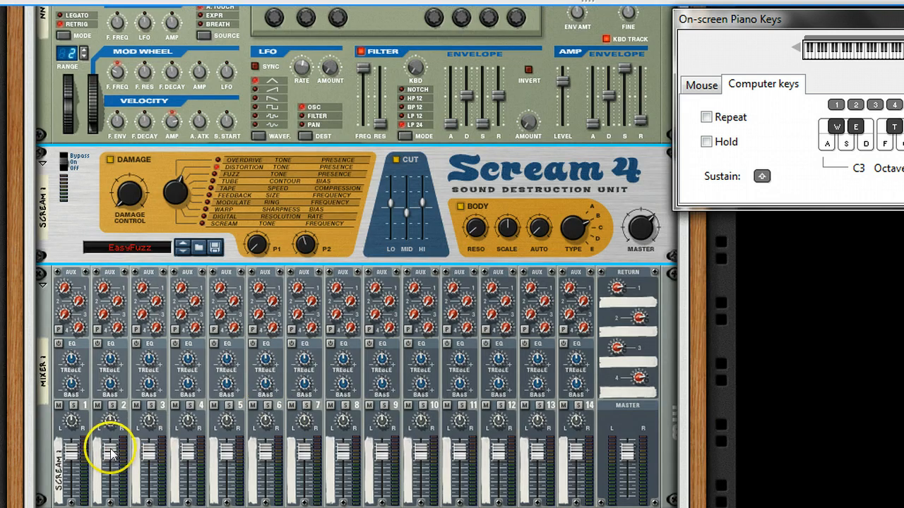
drag(71, 452, 70, 496)
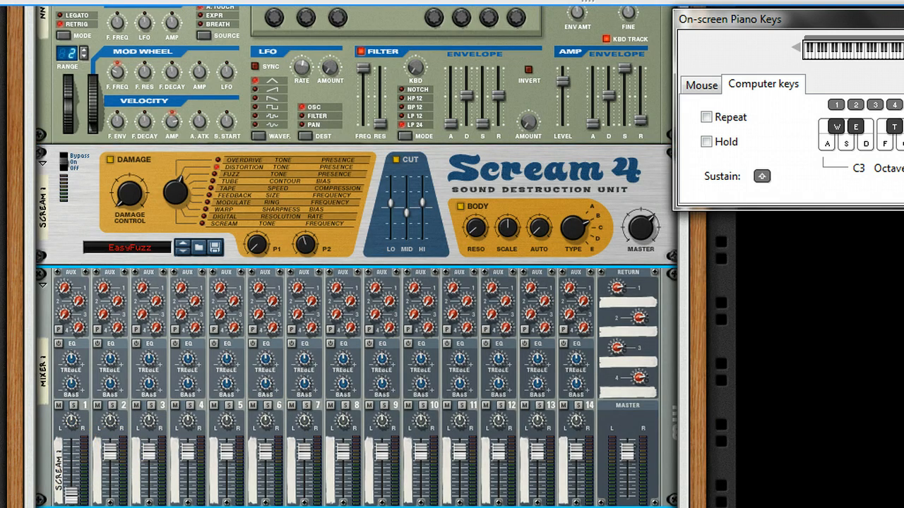
key(Tab)
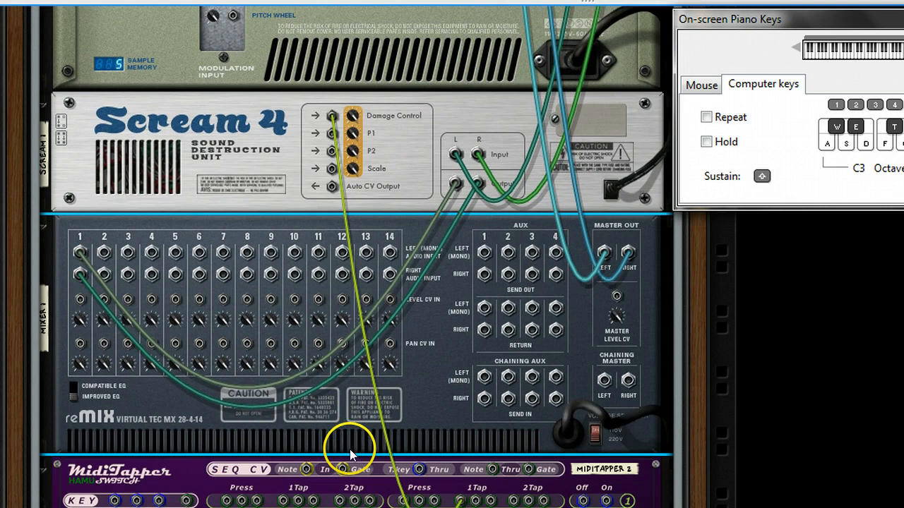
scroll(350, 449, down, 3)
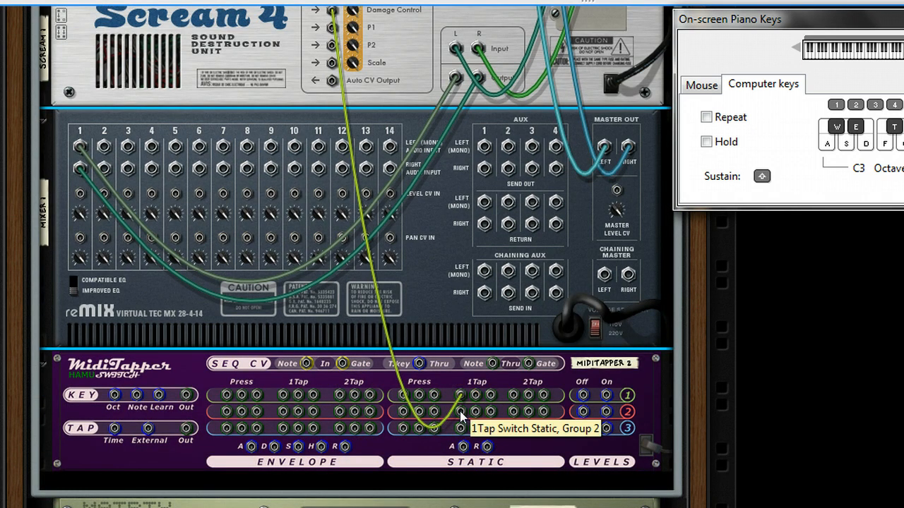
drag(460, 411, 375, 350)
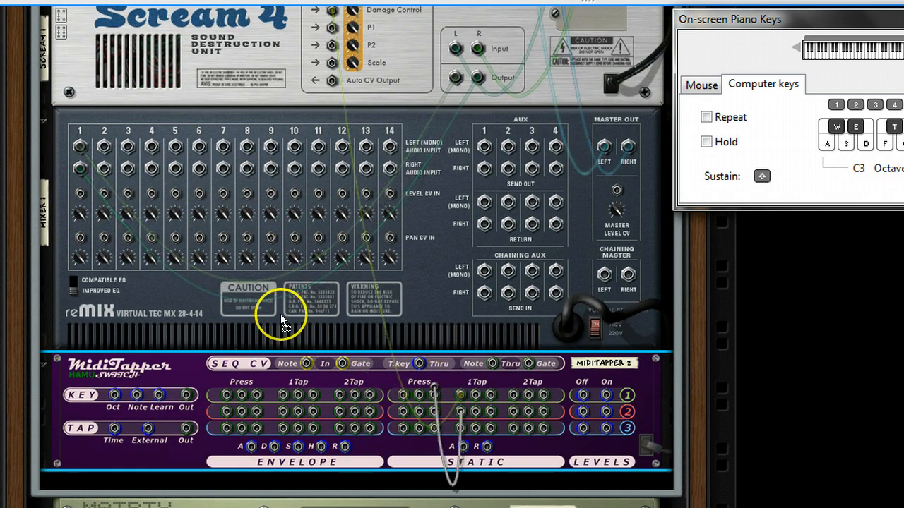
drag(232, 296, 80, 196)
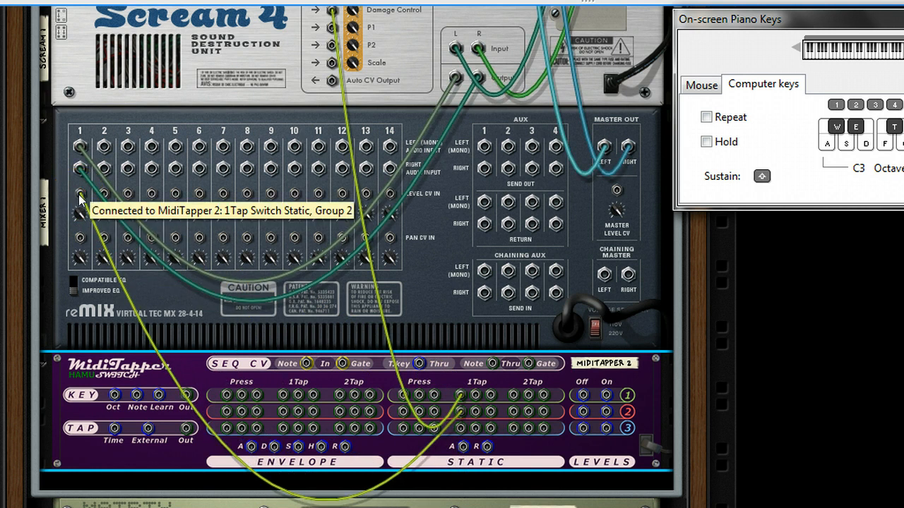
Raise the MidiTapper's On Level for Group 2 slightly and play test notes through the mixer.
key(Tab)
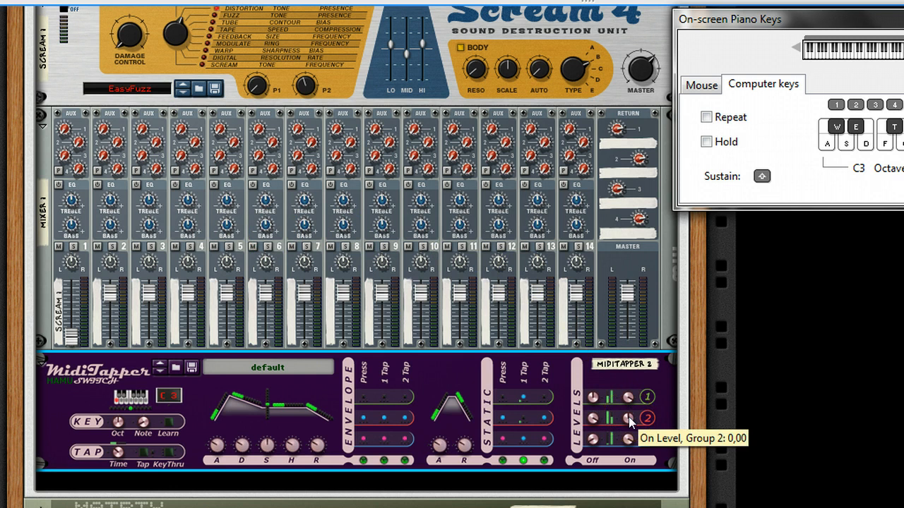
drag(629, 416, 630, 411)
key(Tab)
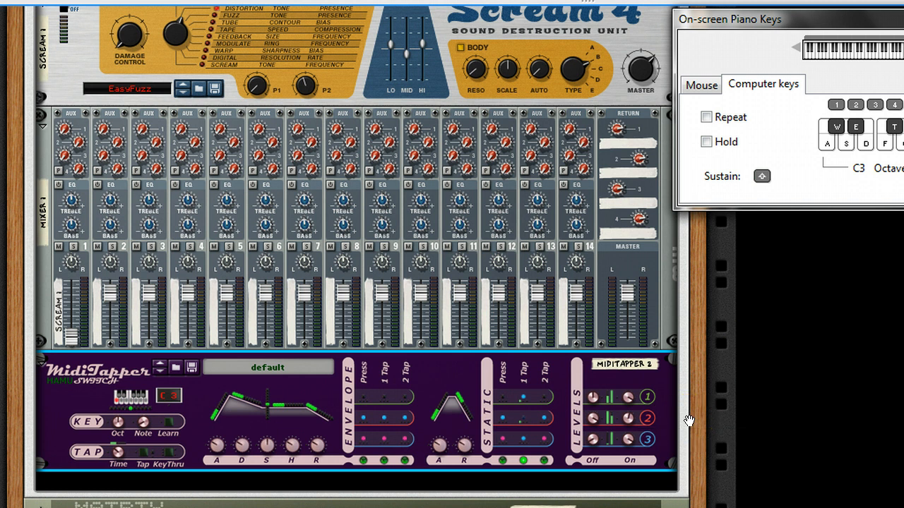
key(d)
key(g)
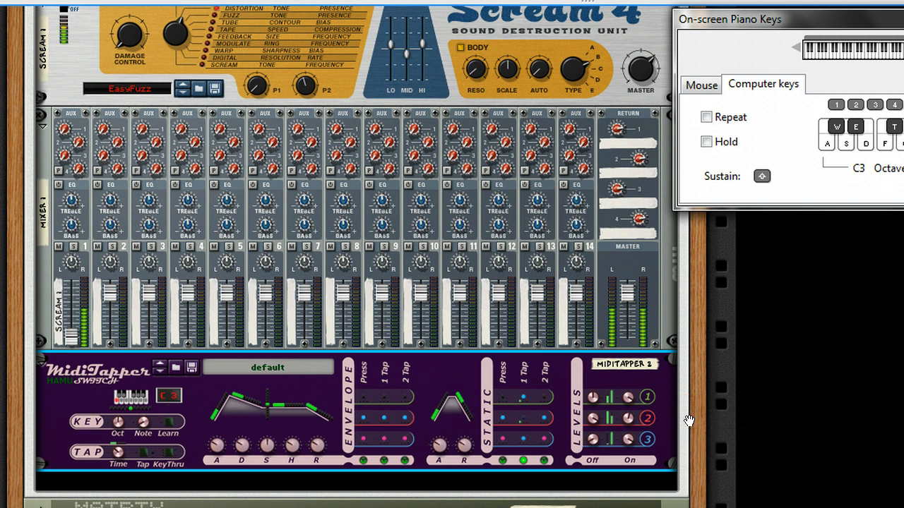
Play alternating test notes to compare the mixer's level in the distorted and clean states.
key(d)
key(g)
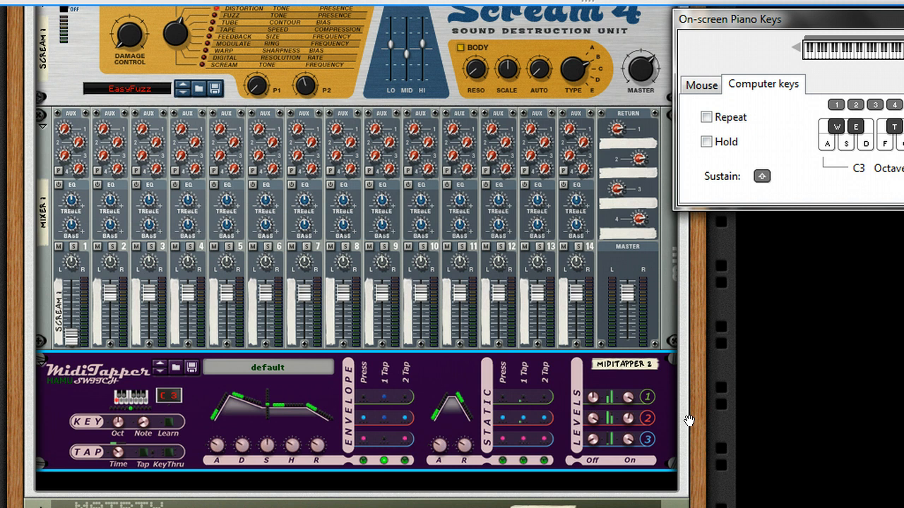
key(d)
key(g)
key(d)
key(g)
Try a Static Release Time of up to 12.85 s on MidiTapper 2, and reset it to a short time.
drag(441, 449, 461, 401)
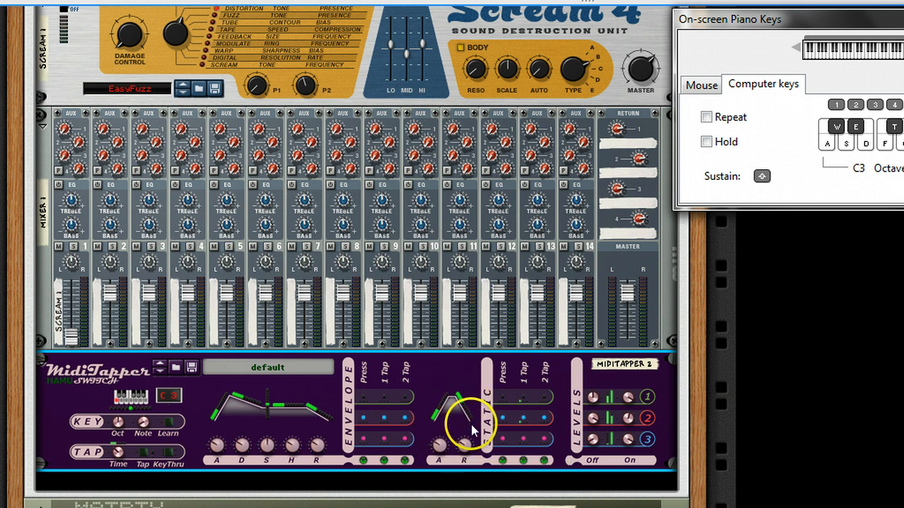
mouse_move(465, 451)
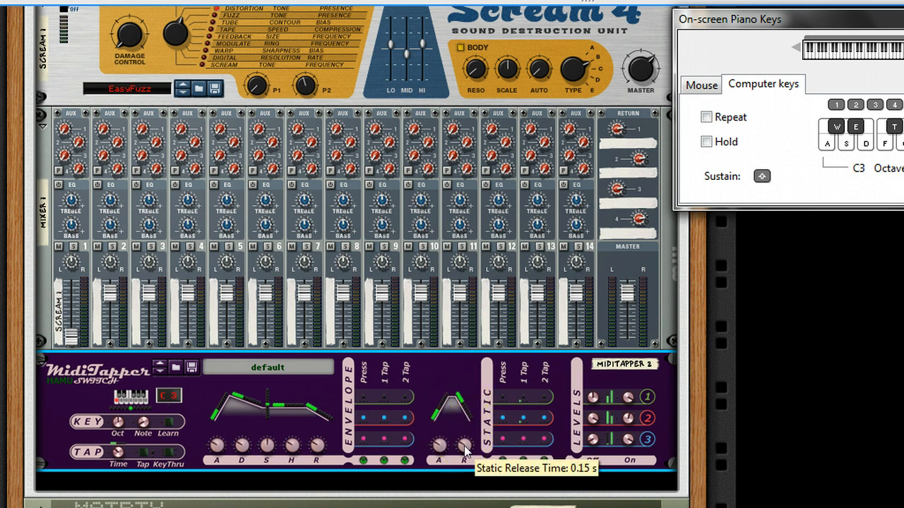
drag(464, 447, 464, 432)
drag(463, 419, 468, 387)
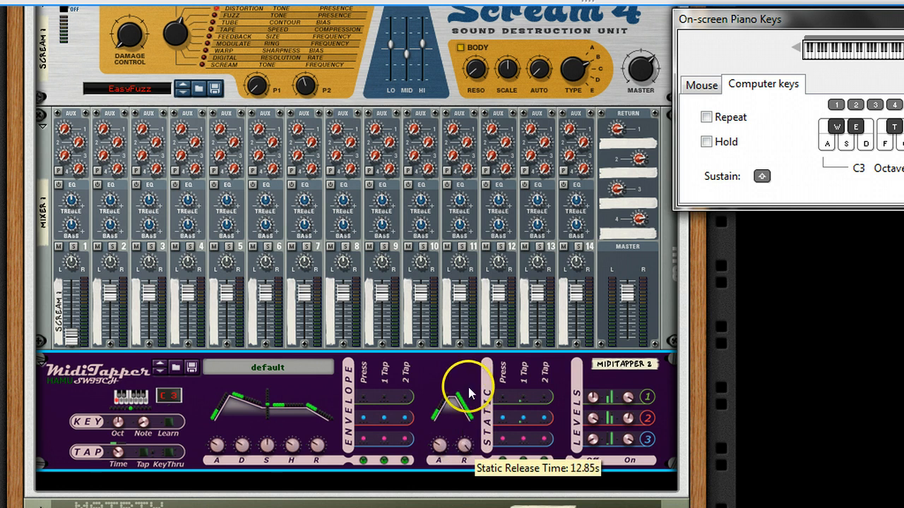
ctrl+click(464, 446)
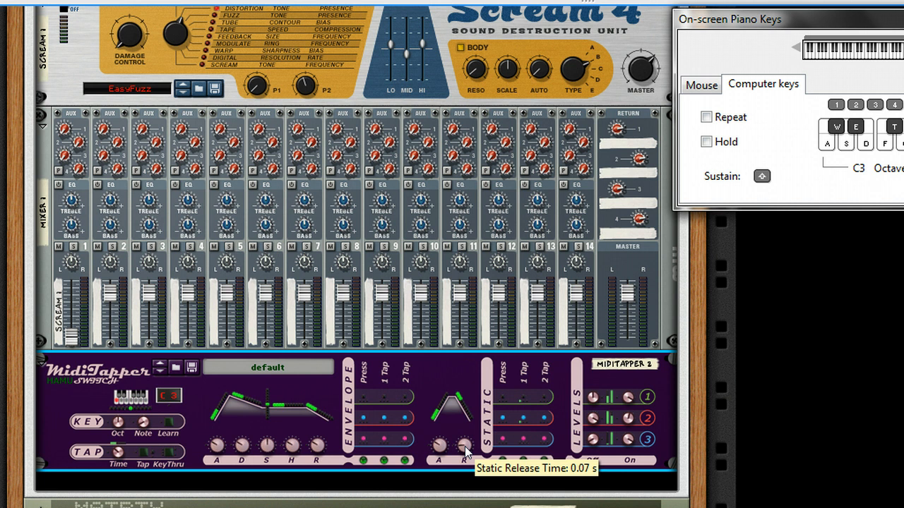
drag(466, 452, 464, 444)
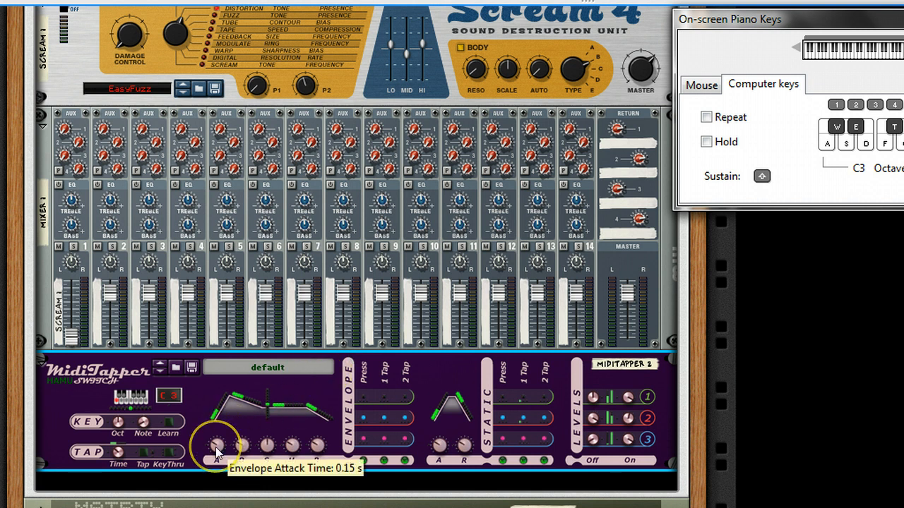
Shorten the Envelope Attack Time on MidiTapper 2.
drag(219, 491, 220, 497)
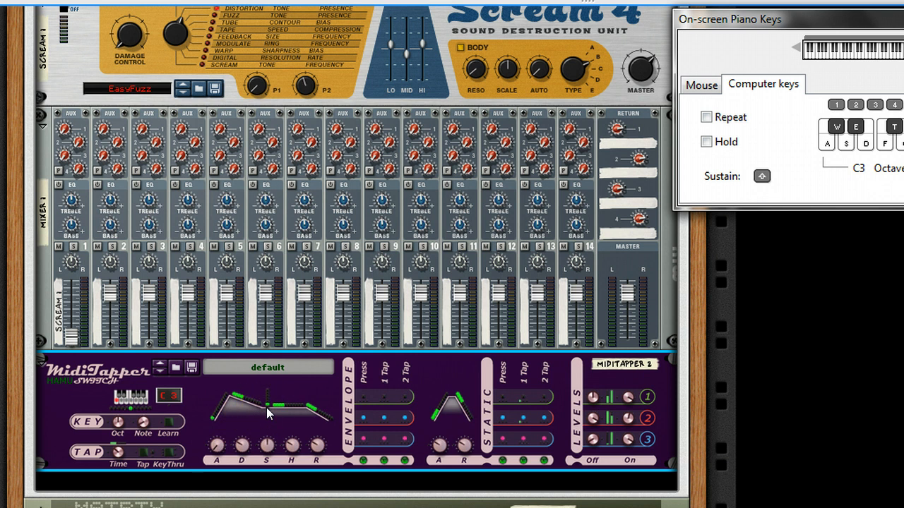
mouse_move(265, 408)
mouse_down()
mouse_move(232, 394)
mouse_move(252, 393)
mouse_move(262, 407)
mouse_up()
mouse_move(212, 447)
drag(212, 447, 213, 444)
Collapse the Mixer 1 and MidiTapper 1 devices in the rack.
click(41, 129)
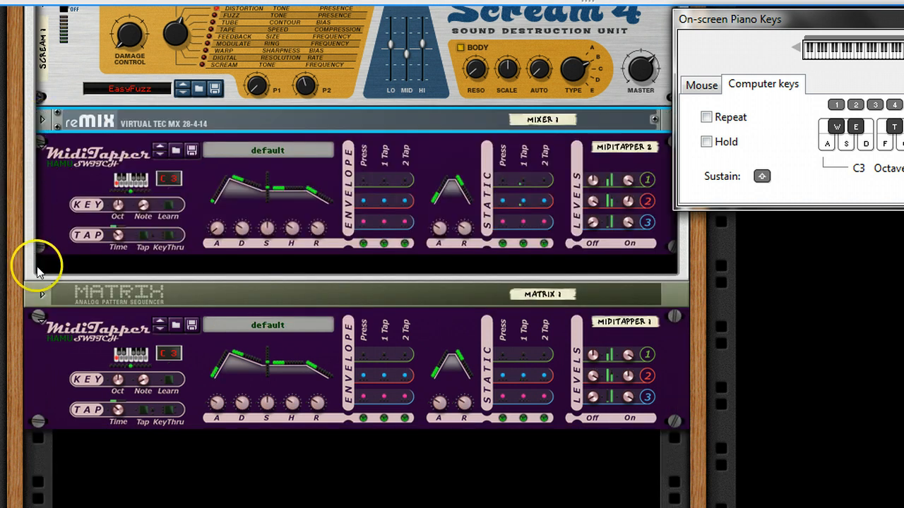
click(40, 320)
scroll(50, 292, up, 2)
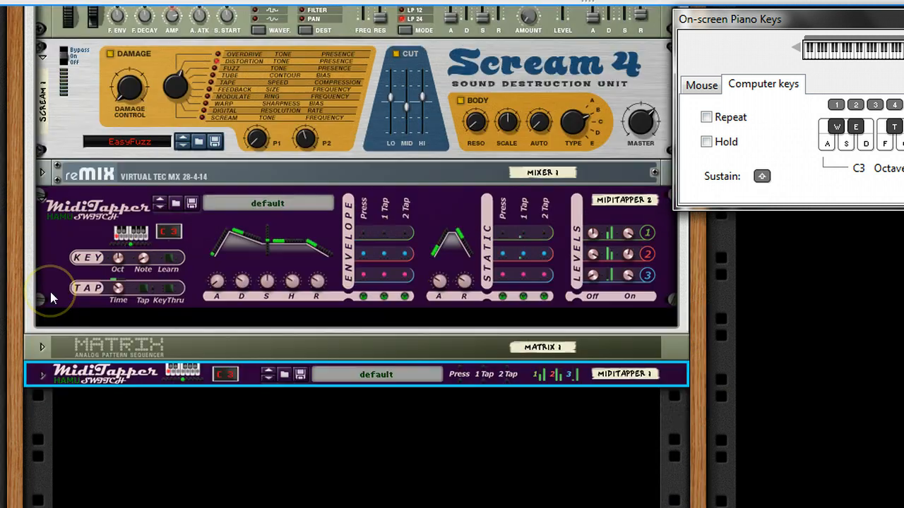
Cable MidiTapper 2's static Press Group 1 output to the Scream 4's P2 CV input, and play a test note.
key(Tab)
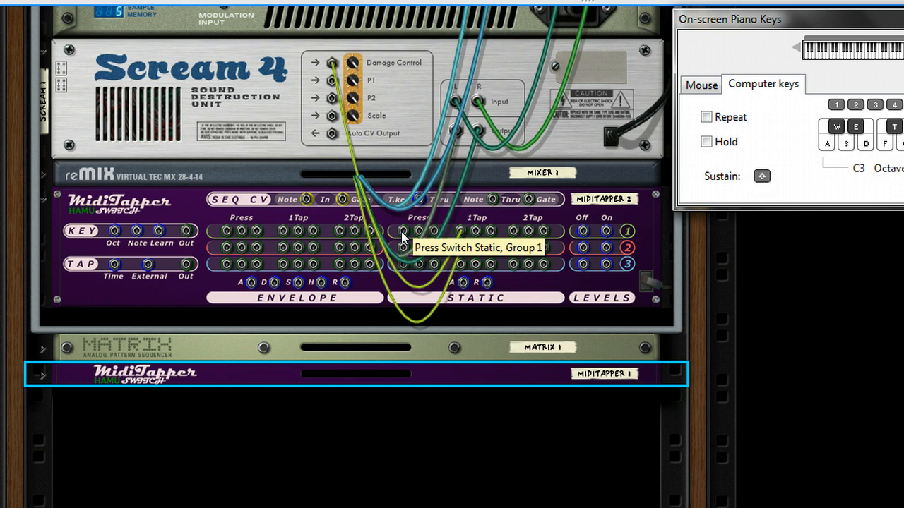
drag(402, 237, 331, 98)
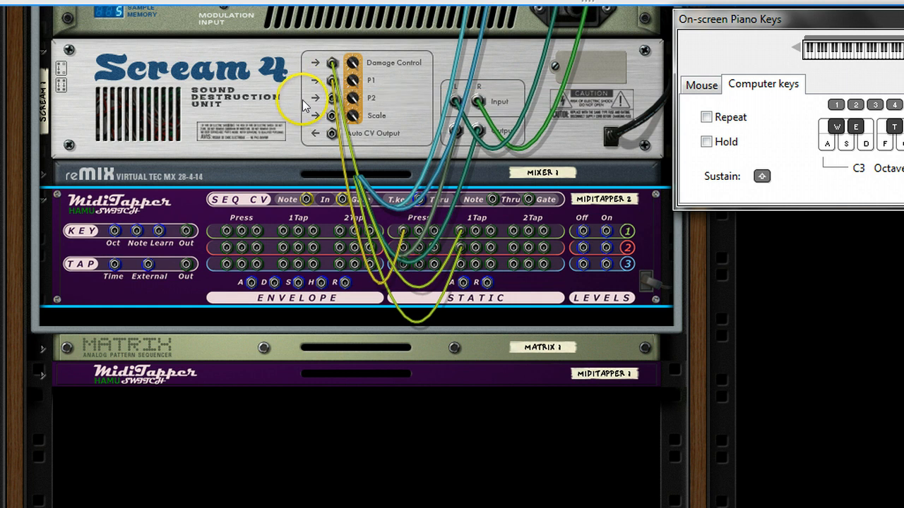
key(Tab)
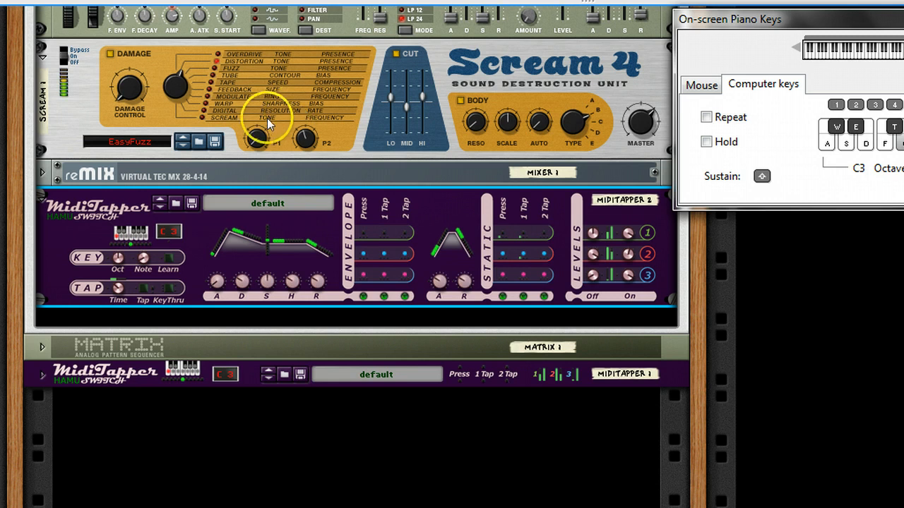
key(a)
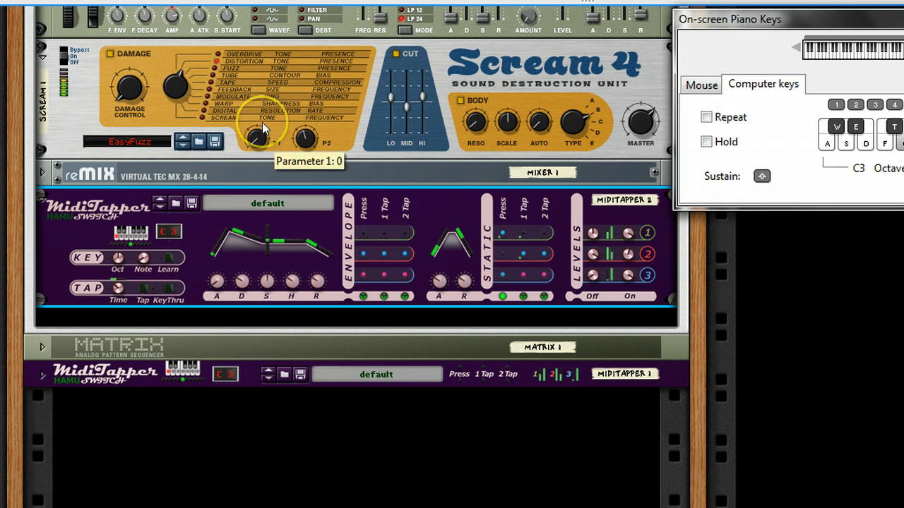
key(a)
Cable MidiTapper 2's envelope Press Group 3 output to the NN-19's Osc Pitch modulation input.
click(269, 284)
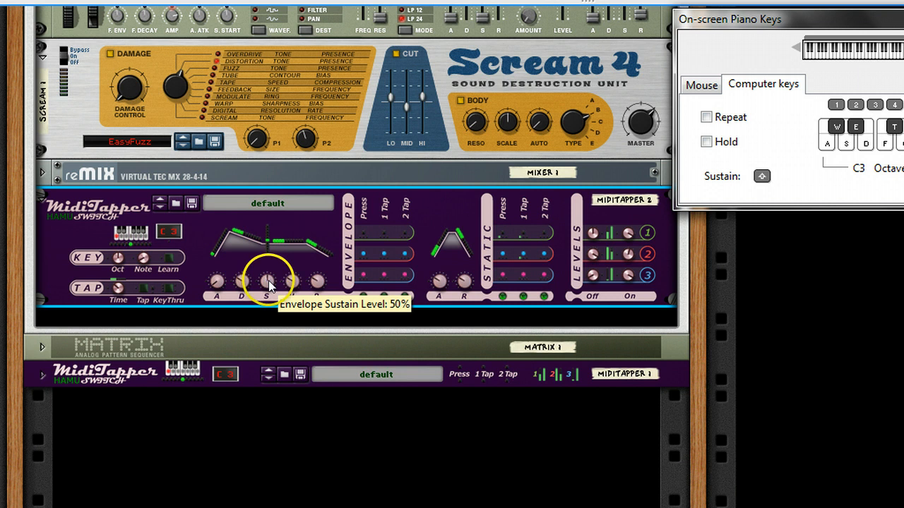
key(Tab)
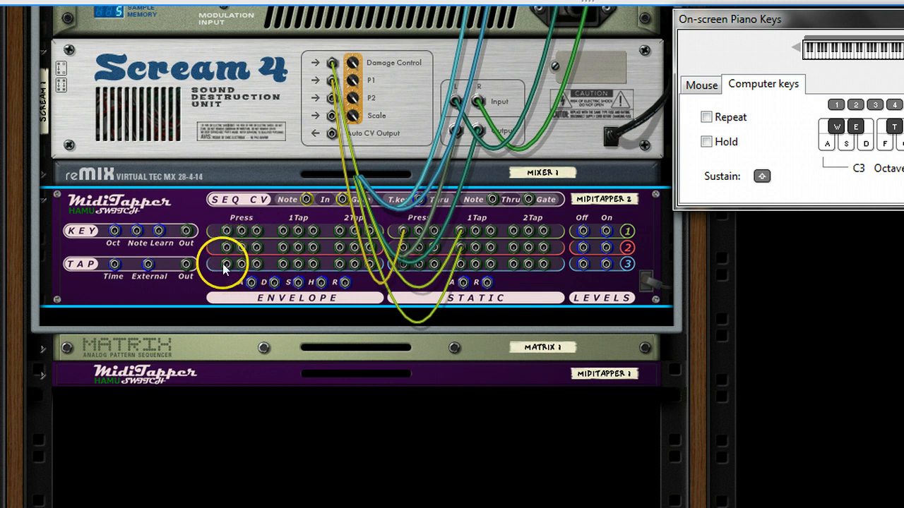
drag(223, 265, 233, 129)
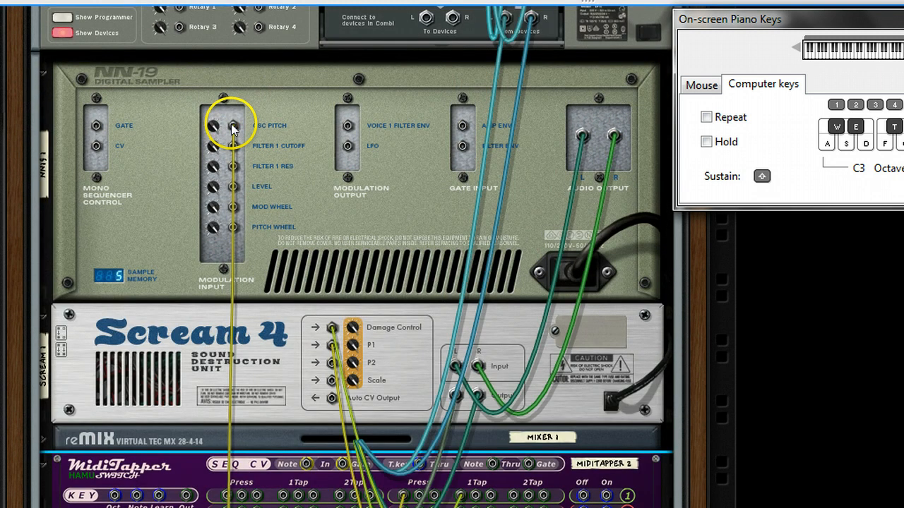
scroll(291, 196, down, 3)
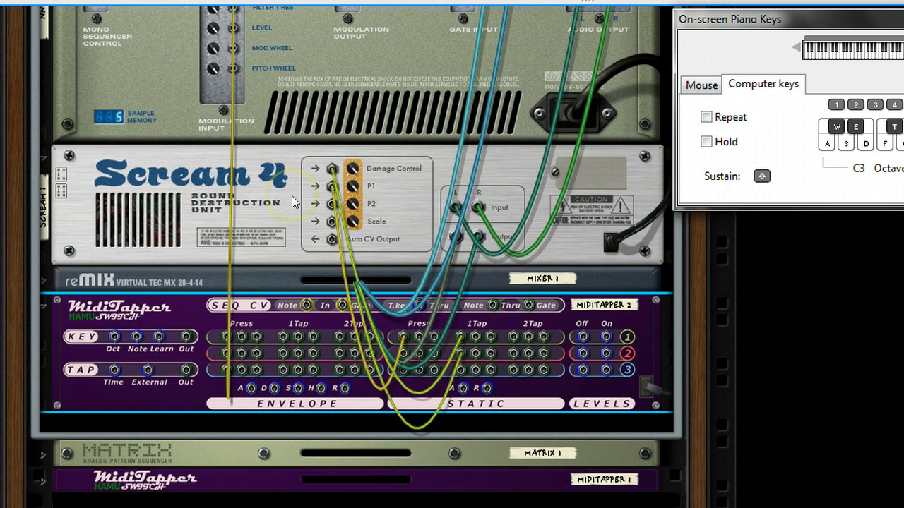
key(Tab)
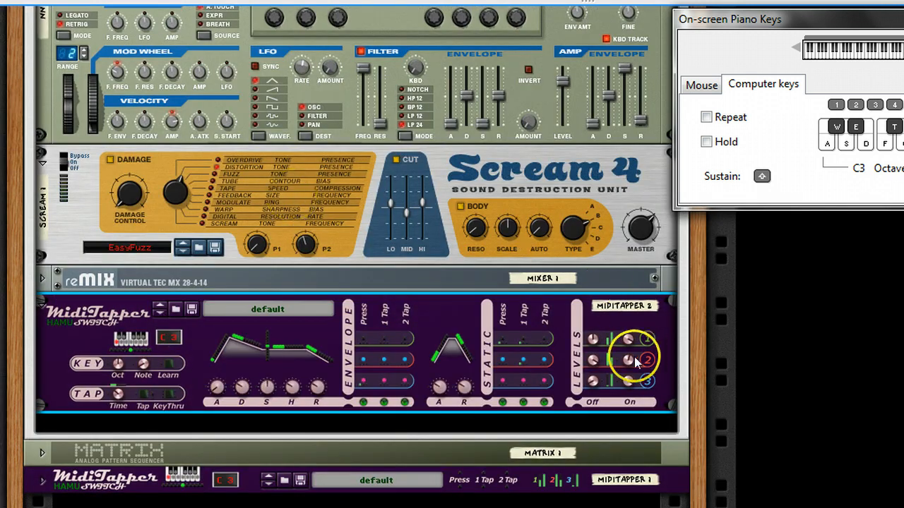
Set MidiTapper 2's Group 2 Off Level and Group 3 On Level to 1,00, and adjust the Group 3 Off Level.
drag(598, 360, 603, 313)
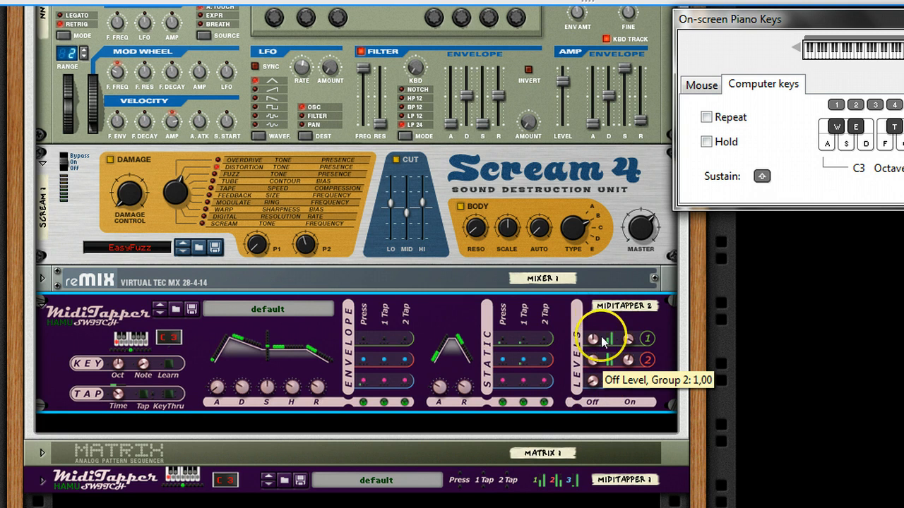
drag(590, 387, 596, 357)
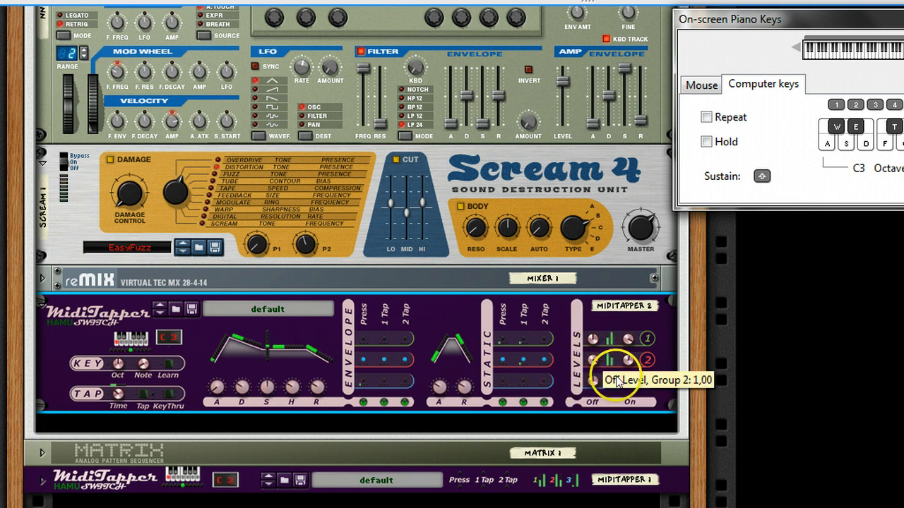
drag(631, 386, 626, 359)
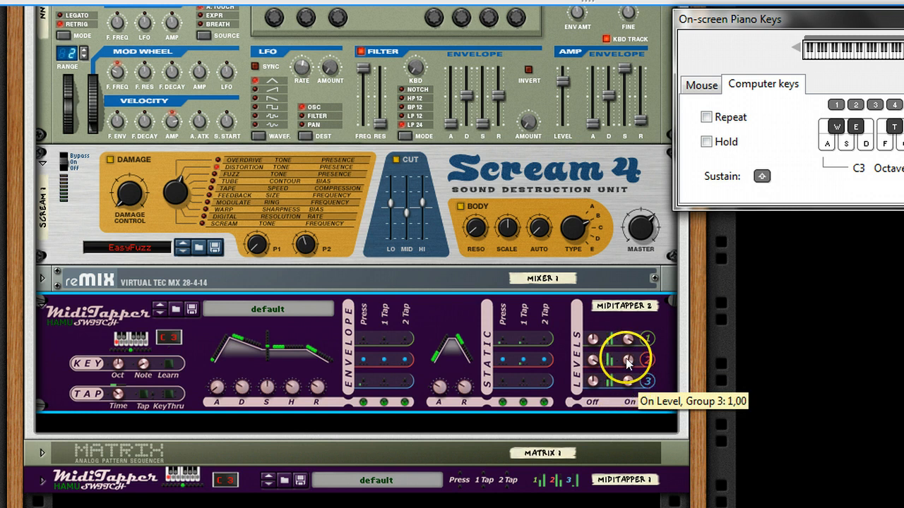
Lower the Envelope Sustain Level on MidiTapper 2 and play a test note.
drag(267, 386, 270, 411)
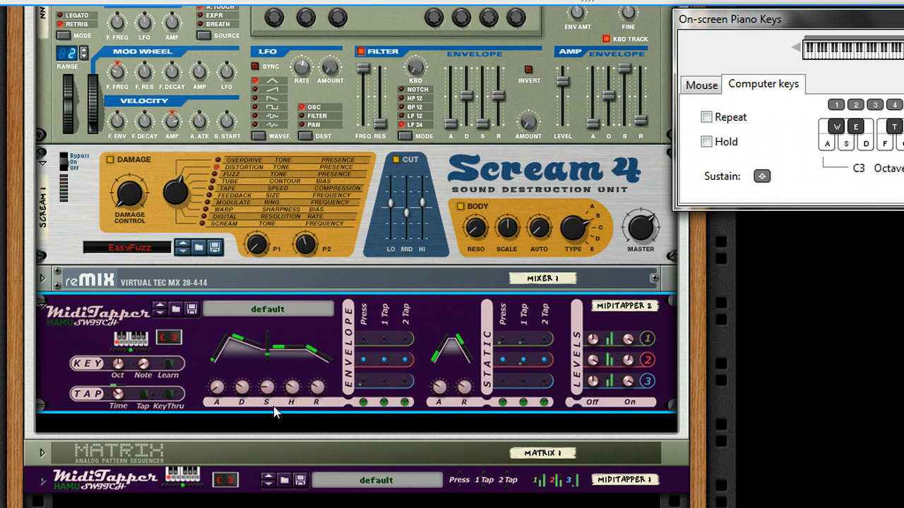
click(228, 400)
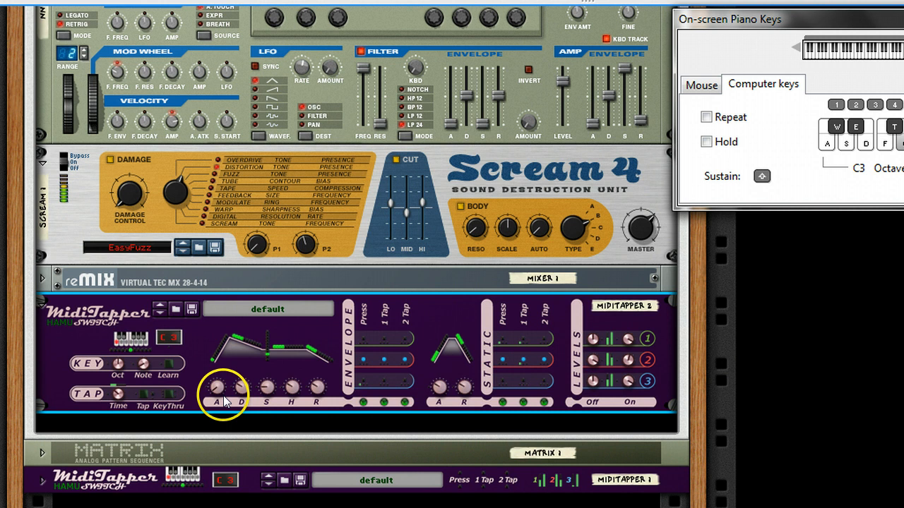
key(a)
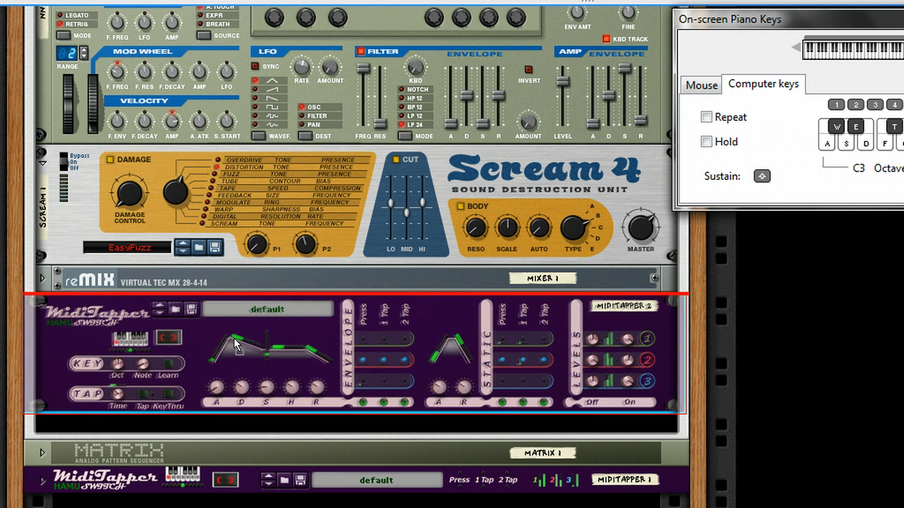
Fine-tune MidiTapper 2's Envelope Sustain Level to about 19%, set the Envelope Release Time to 0.11 s, and play a test note.
drag(244, 390, 286, 403)
mouse_move(265, 395)
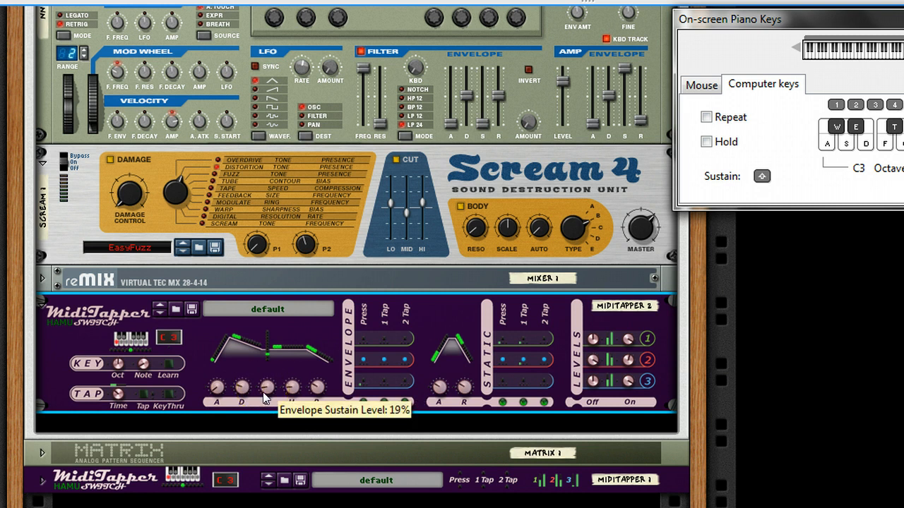
drag(262, 389, 262, 393)
drag(322, 395, 318, 400)
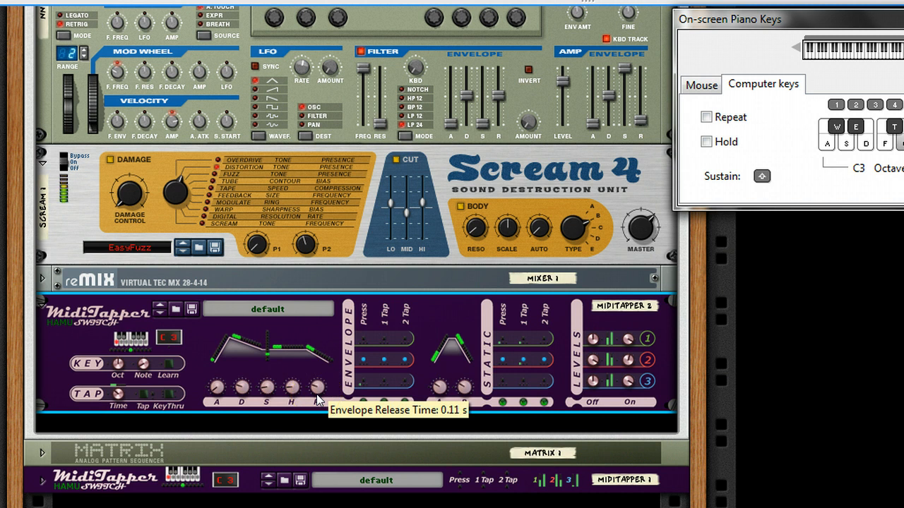
key(a)
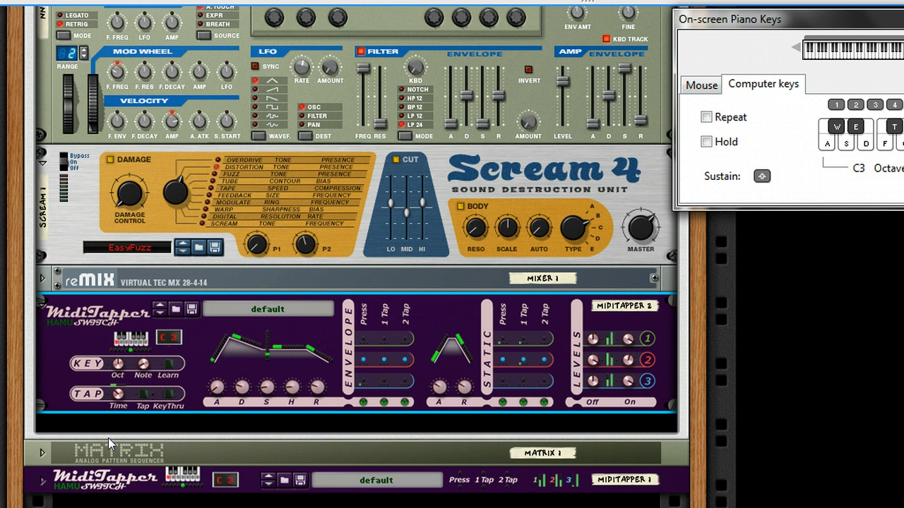
Examine MidiTapper 2's rear connections, including the External tap input and the sequencer Gate CV input.
key(Tab)
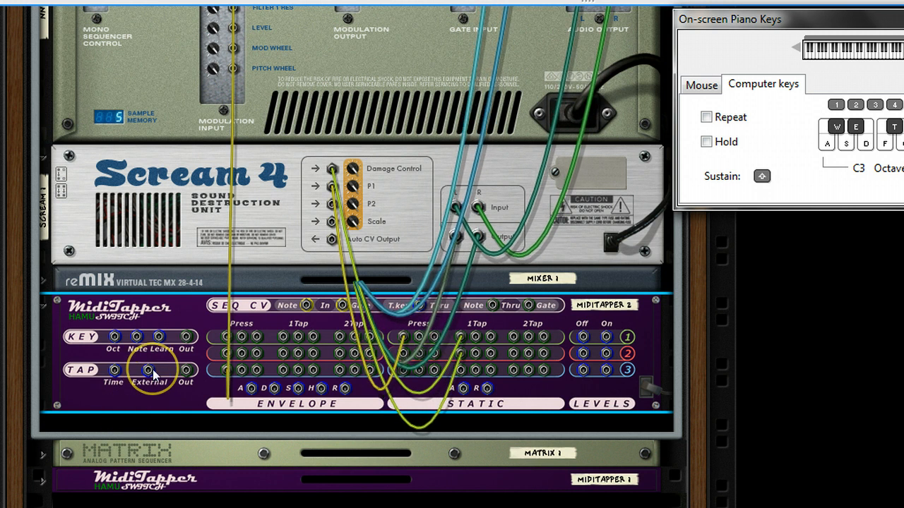
key(Tab)
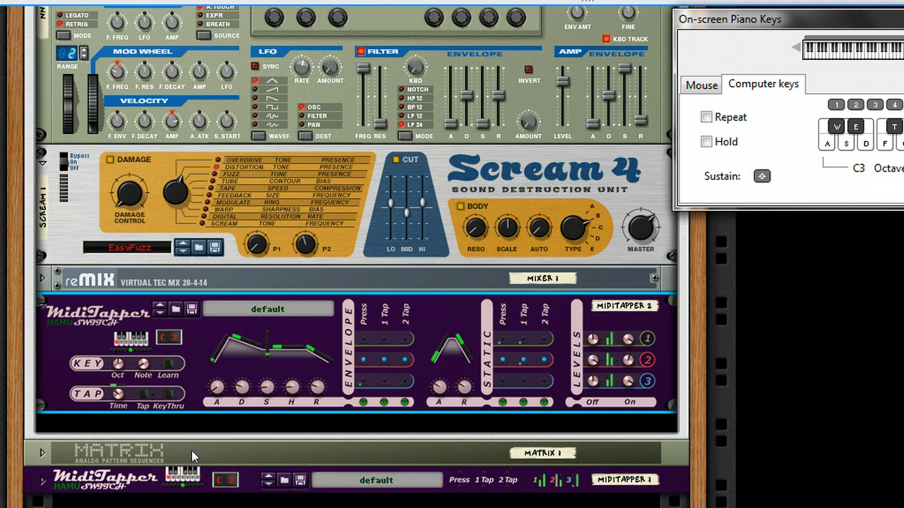
key(Tab)
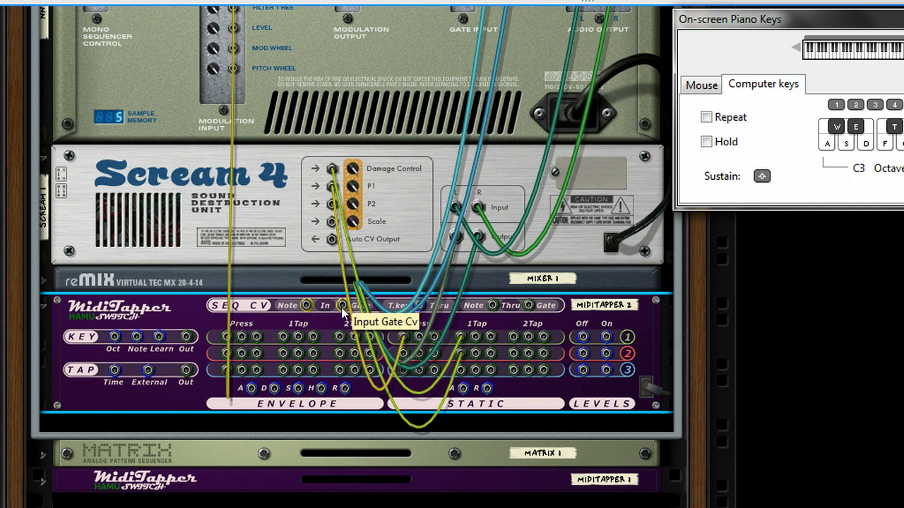
key(Tab)
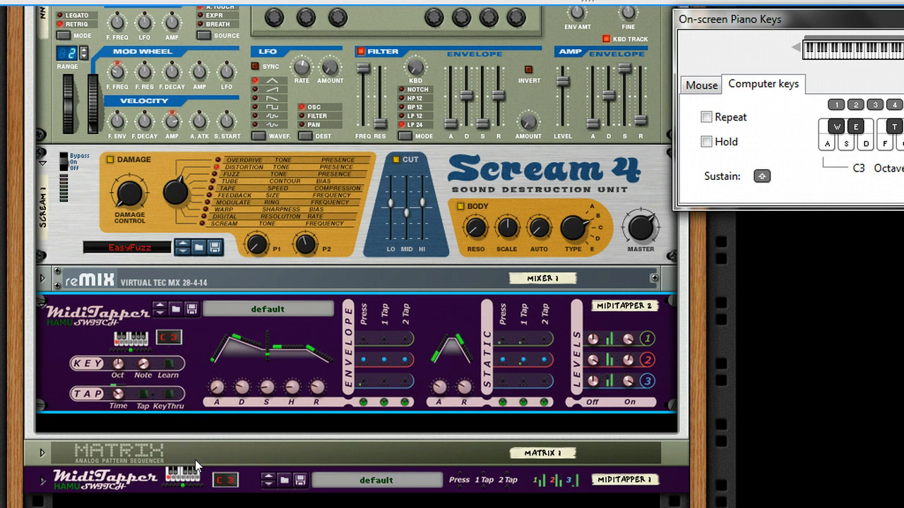
Move the Matrix 1 sequencer into the Combinator below MidiTapper 2, expand it, toggle its Run state, and check its rear Note CV output.
drag(195, 459, 192, 431)
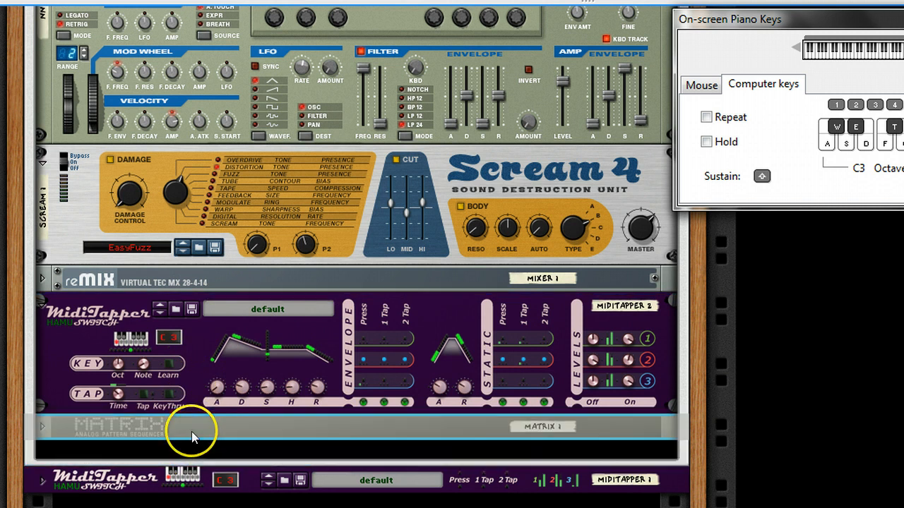
click(40, 425)
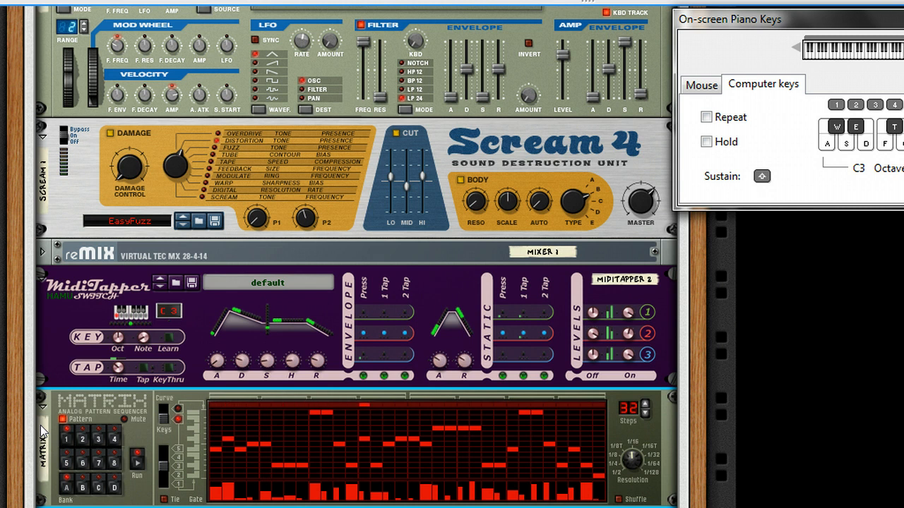
click(134, 466)
key(Tab)
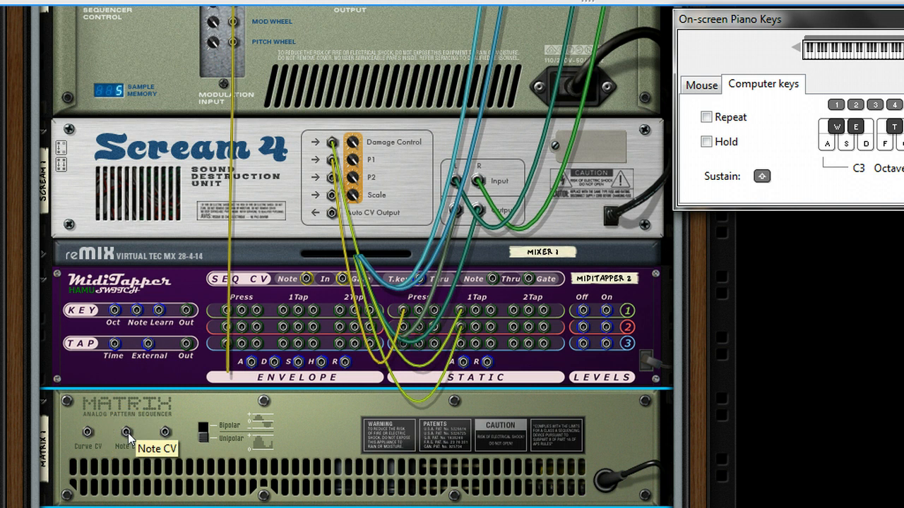
key(Tab)
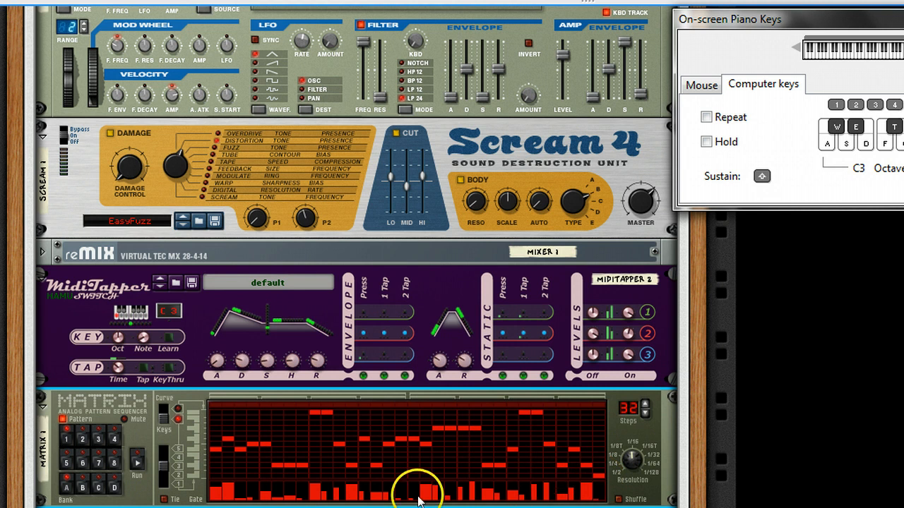
Connect Matrix 1's Note CV and Gate CV outputs to MidiTapper 2's sequencer Note and Gate inputs.
key(Tab)
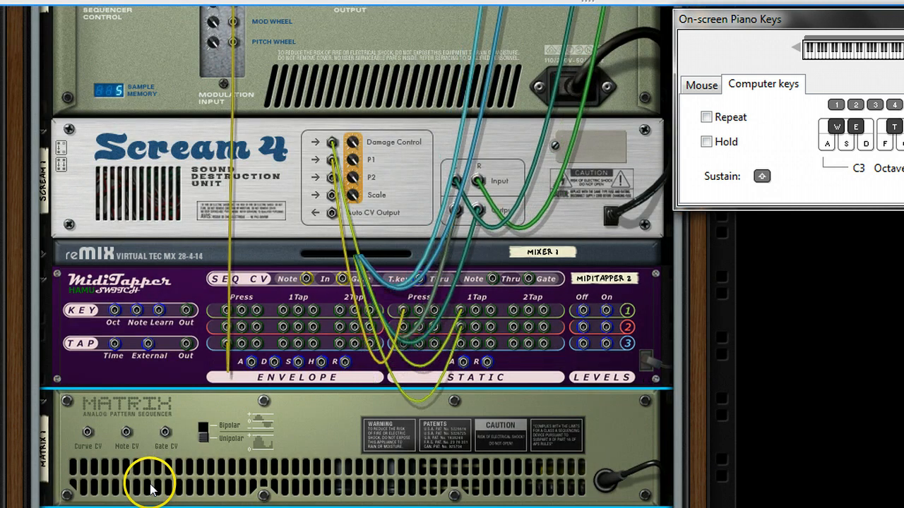
drag(126, 436, 304, 279)
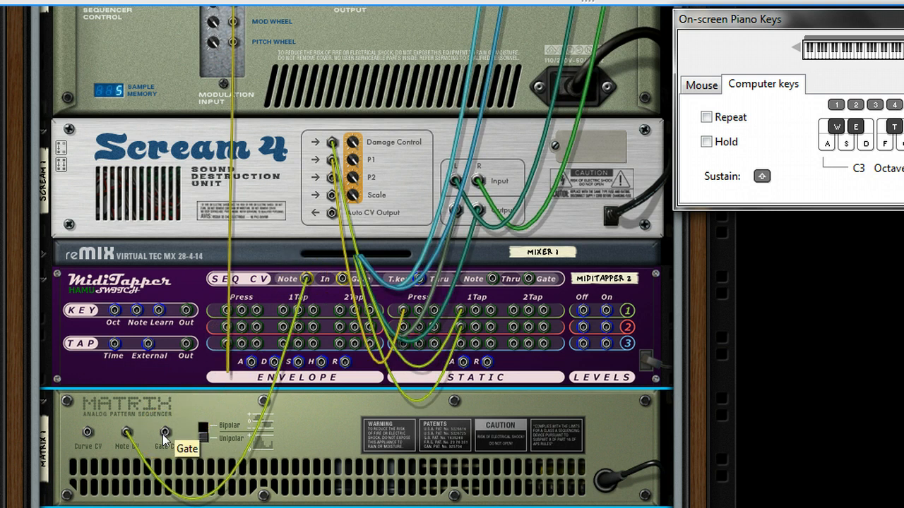
drag(164, 433, 342, 278)
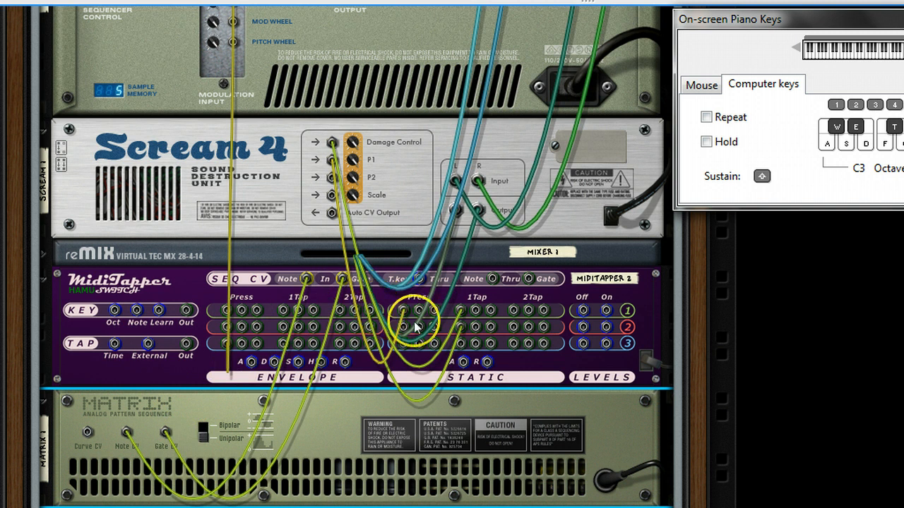
Connect MidiTapper 2's Note and Gate Thru outputs to NN-19's mono sequencer CV and Gate inputs and return to the rack front.
scroll(415, 327, up, 3)
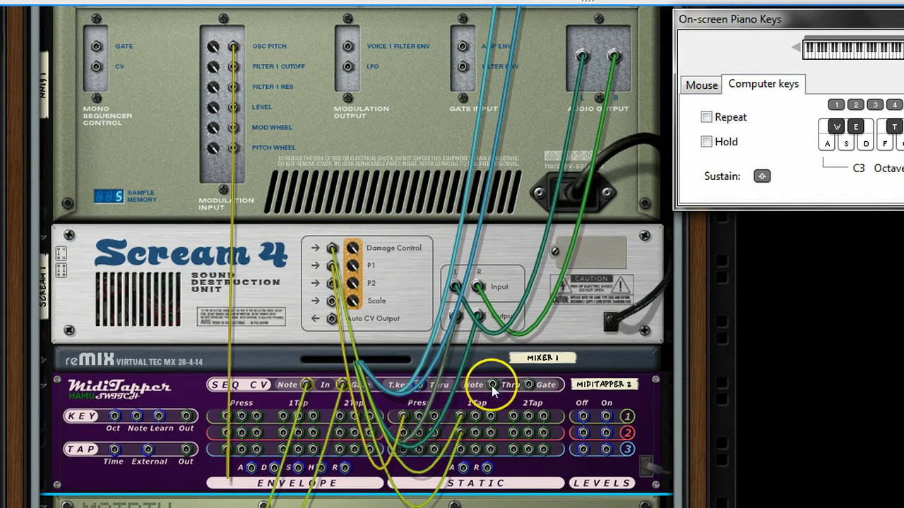
drag(492, 386, 525, 385)
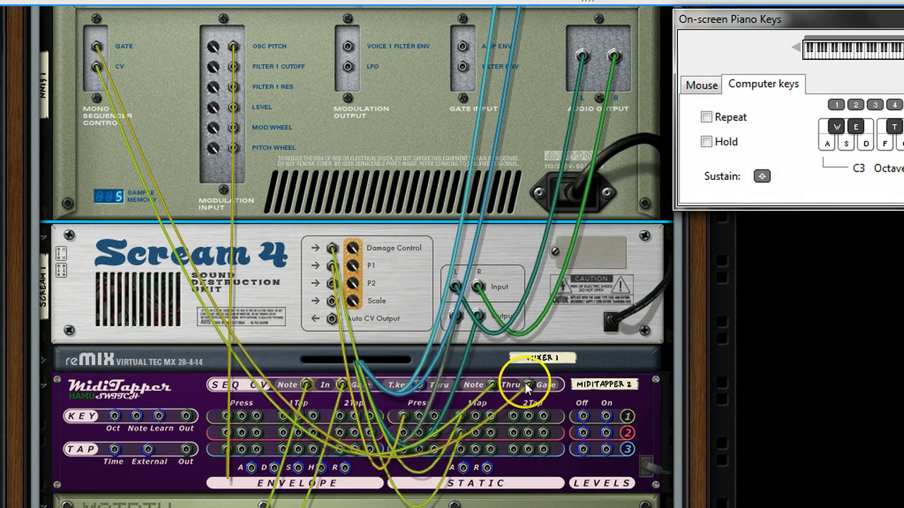
key(Tab)
Run the Matrix 1 pattern and lower Scream 4's Master level while it plays.
scroll(525, 387, down, 3)
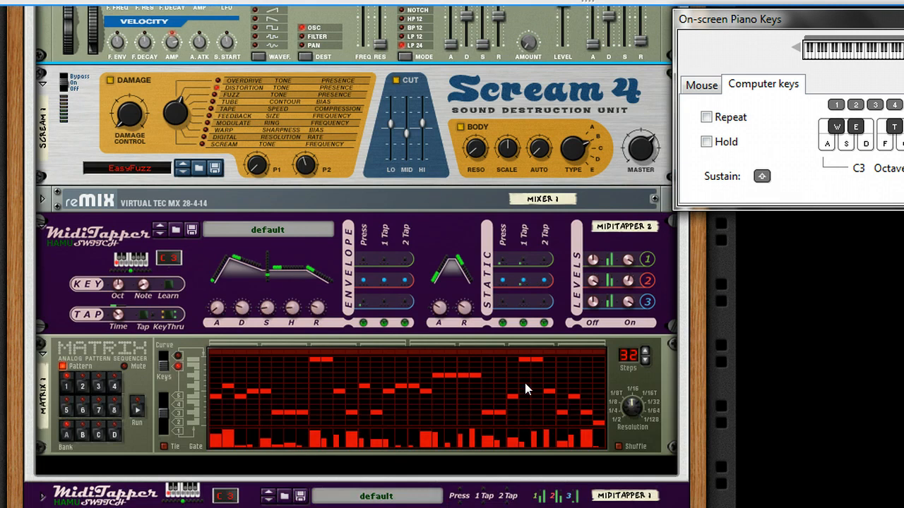
click(138, 411)
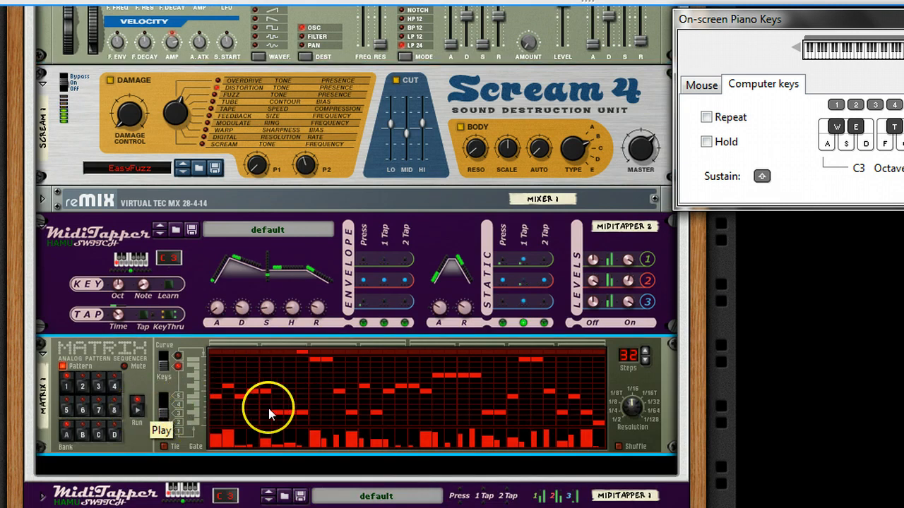
click(641, 152)
drag(641, 151, 639, 164)
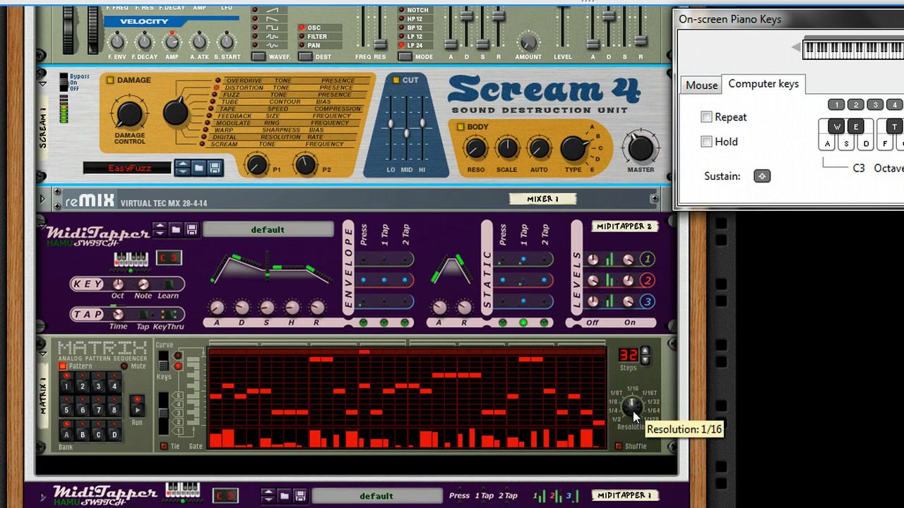
Slow the Matrix 1 Resolution below 1/16, listen to the slower pattern, and stop the sequencer.
drag(632, 404, 631, 426)
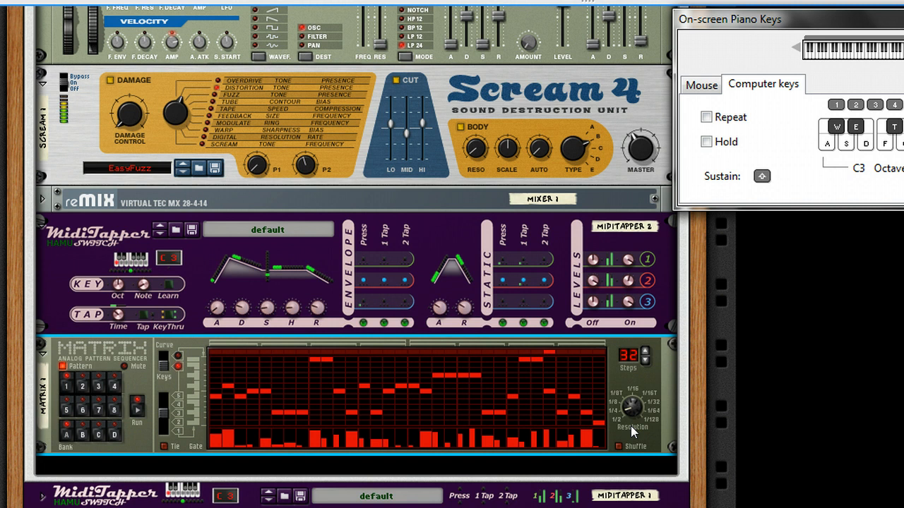
click(625, 425)
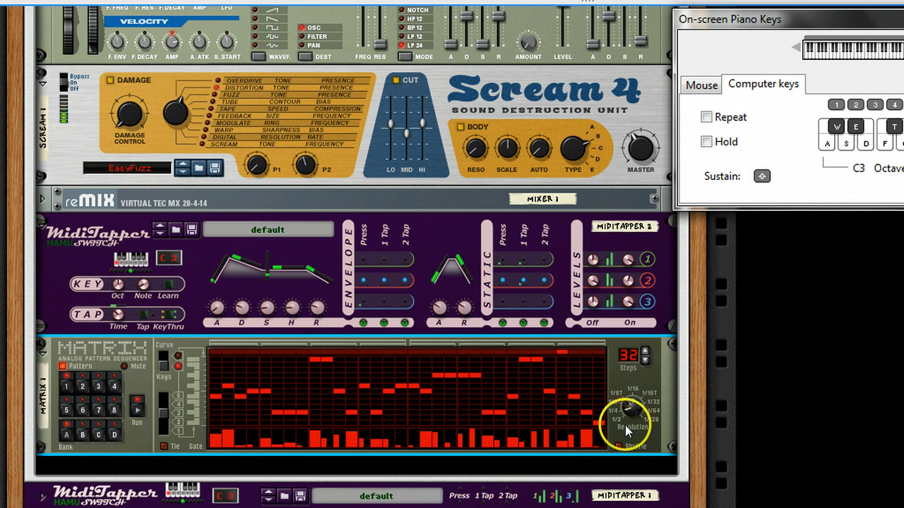
click(137, 414)
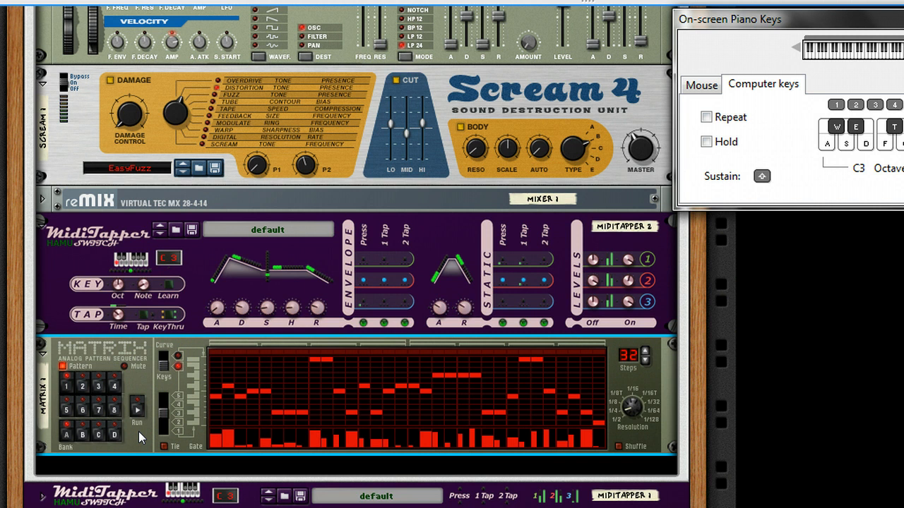
Try Learn Tap Key on MidiTapper 2 with the C#3 and C3 keys, leaving C3 assigned, and play test taps.
click(172, 291)
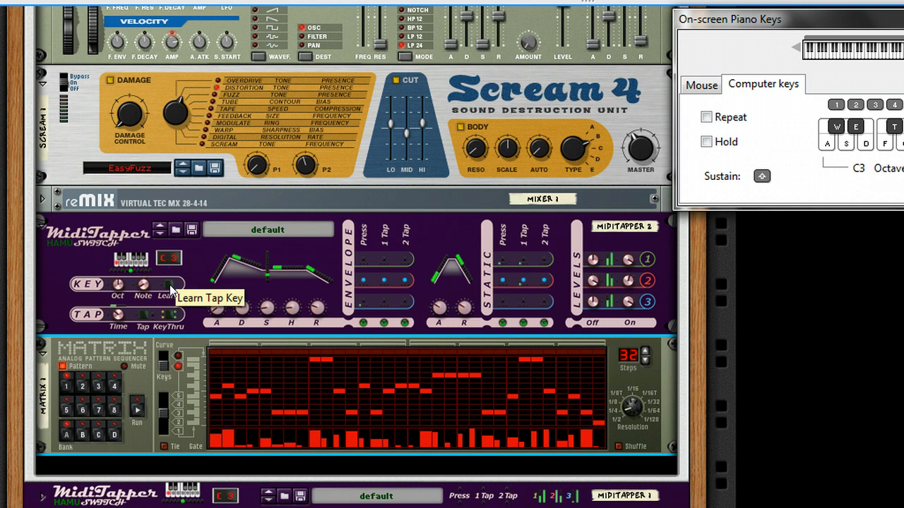
click(171, 286)
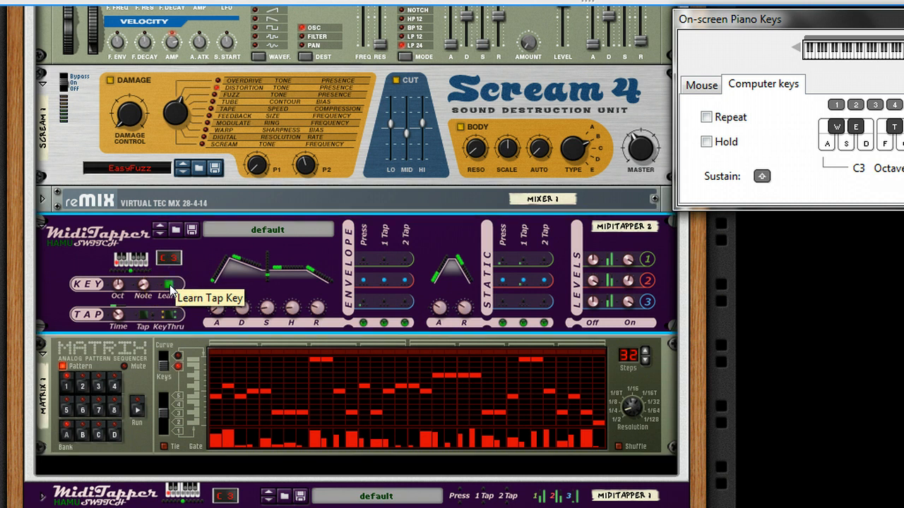
key(w)
click(171, 286)
click(171, 286)
key(a)
key(a)
key(w)
key(a)
key(a)
click(171, 286)
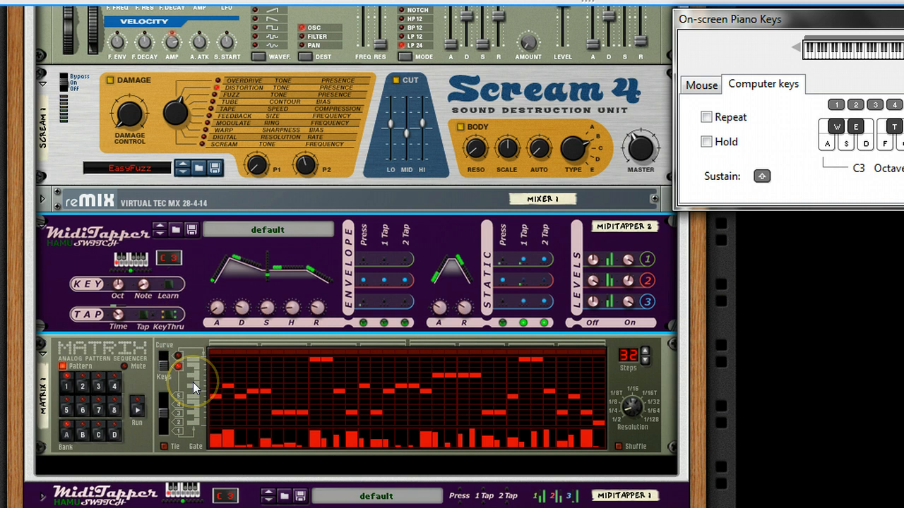
Inspect MidiTapper 2's rear Gate Thru connection and NN-19's key range in the Combinator programmer.
key(Tab)
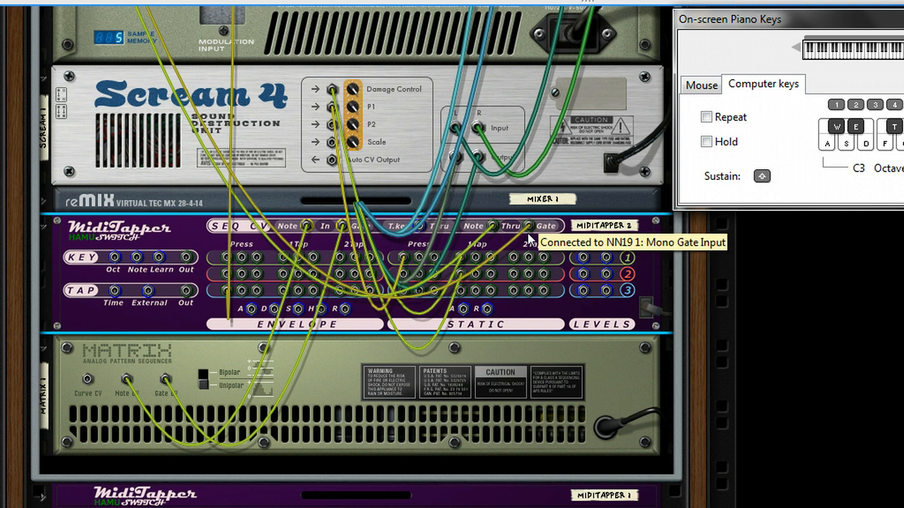
key(Tab)
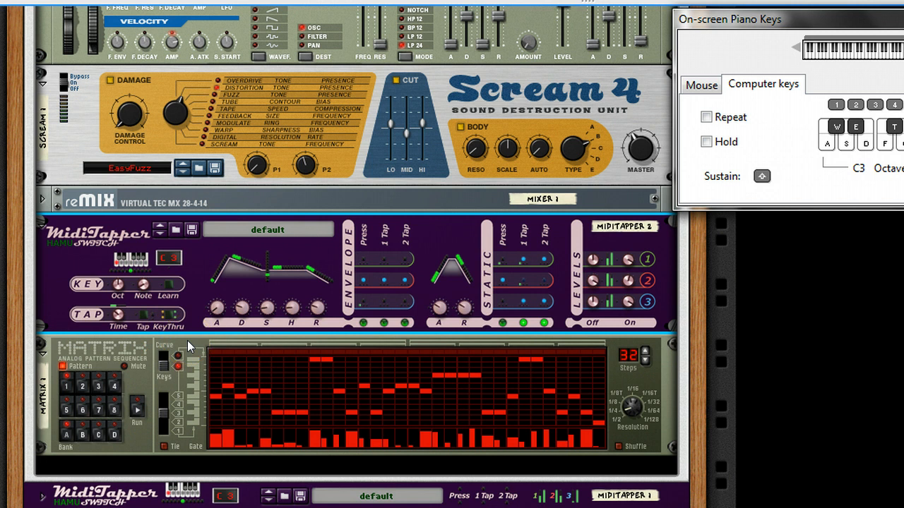
click(178, 199)
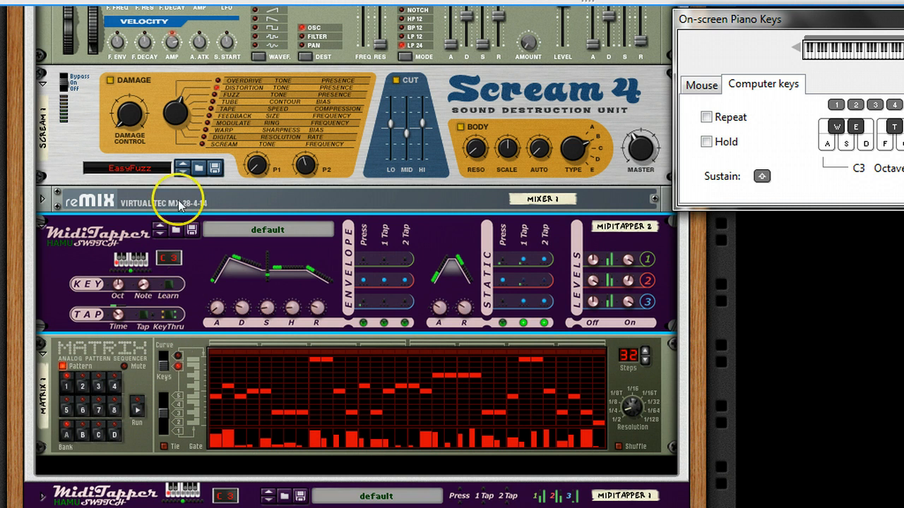
scroll(168, 117, up, 3)
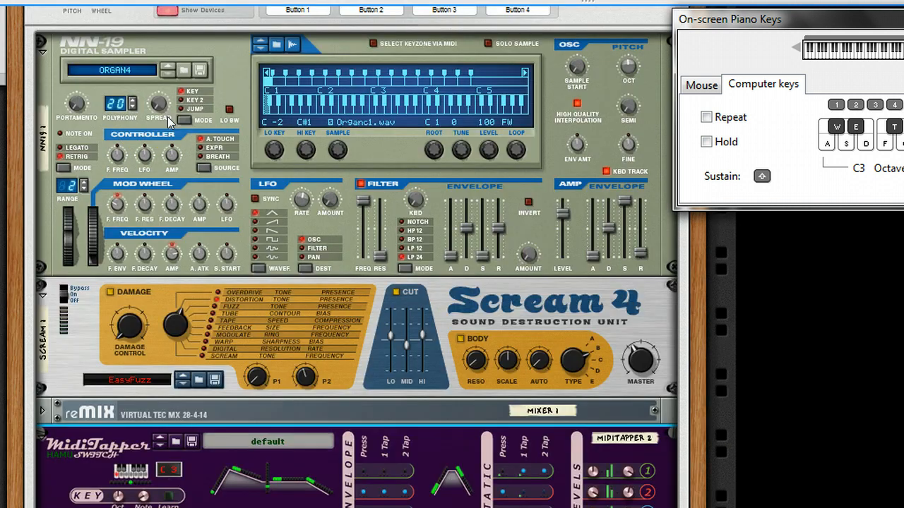
scroll(168, 117, up, 1)
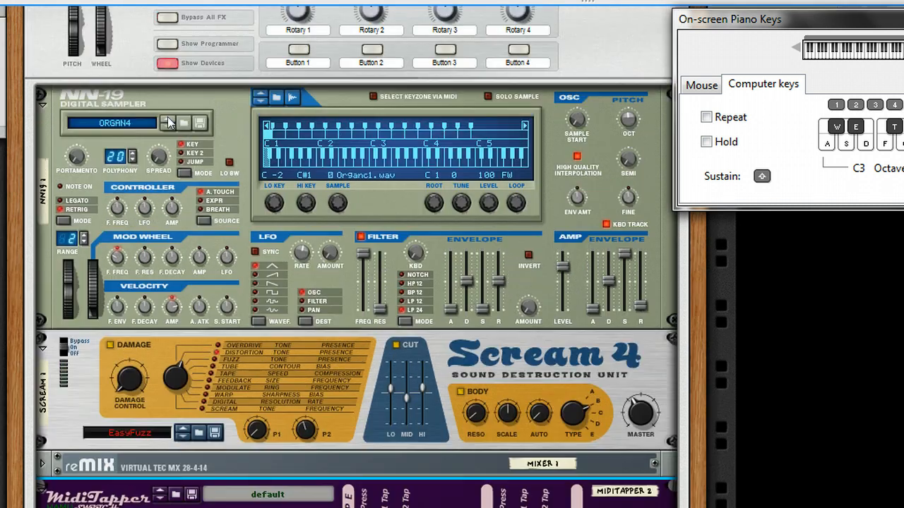
click(177, 46)
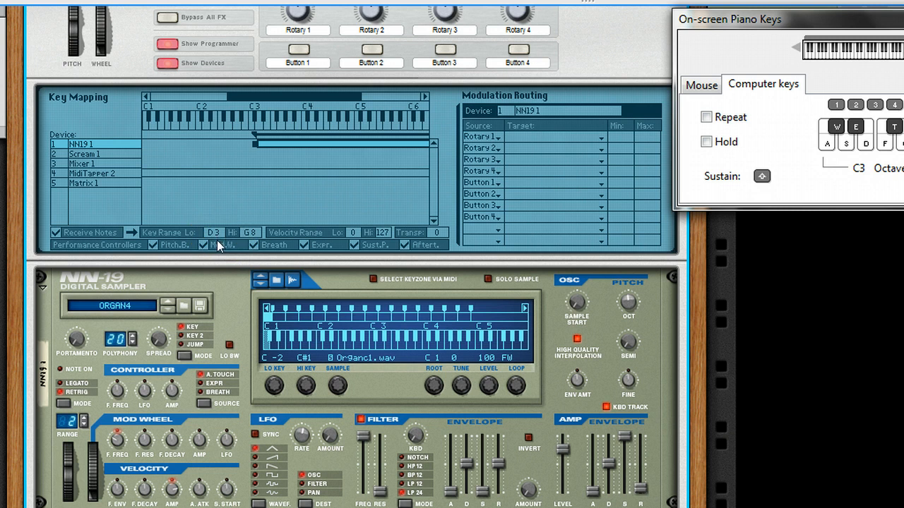
click(174, 46)
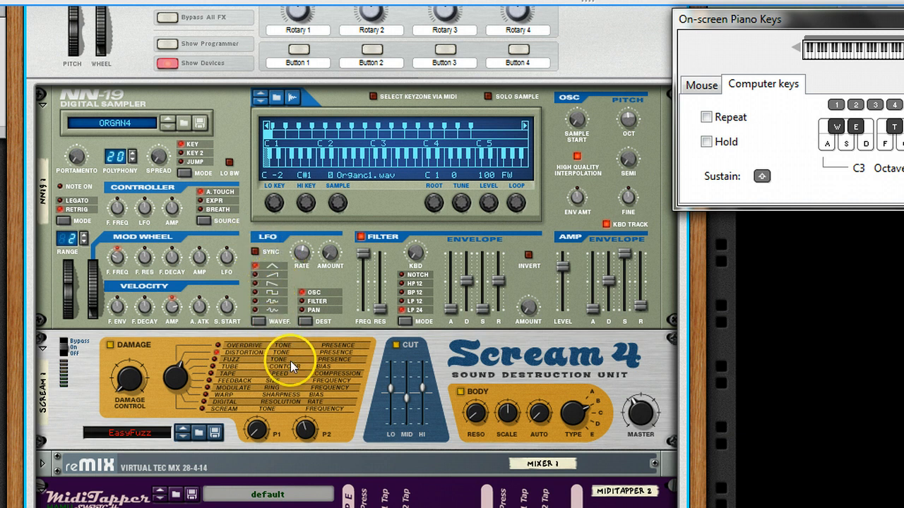
Review MidiTapper 2's rear Thru outputs, and toggle its KeyThru option on and back off.
scroll(290, 360, down, 10)
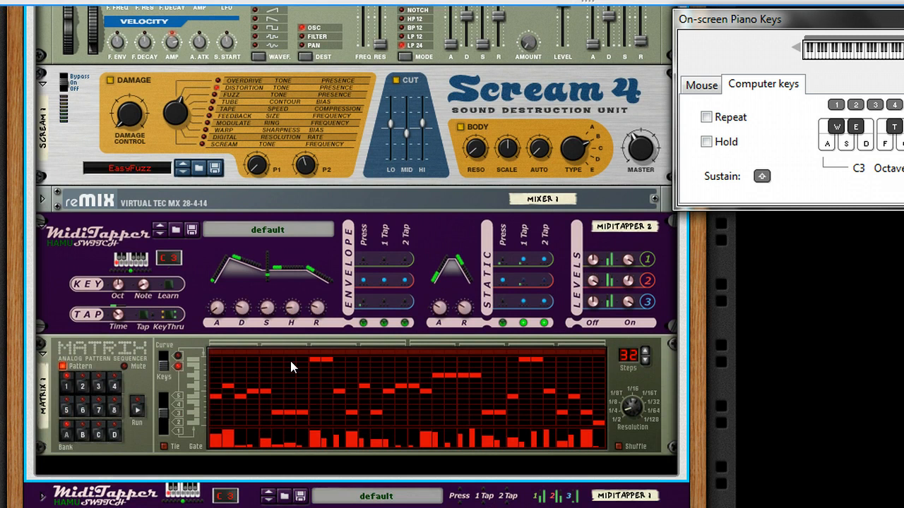
key(Tab)
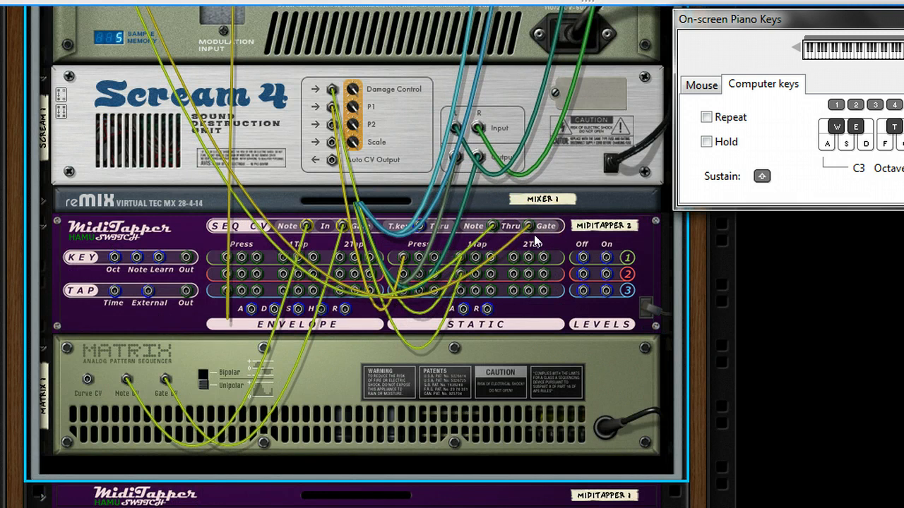
key(Tab)
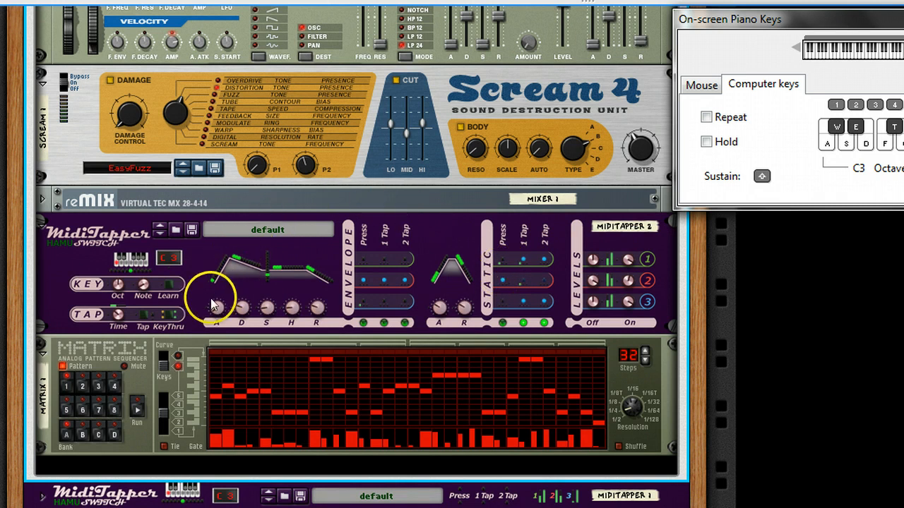
click(169, 316)
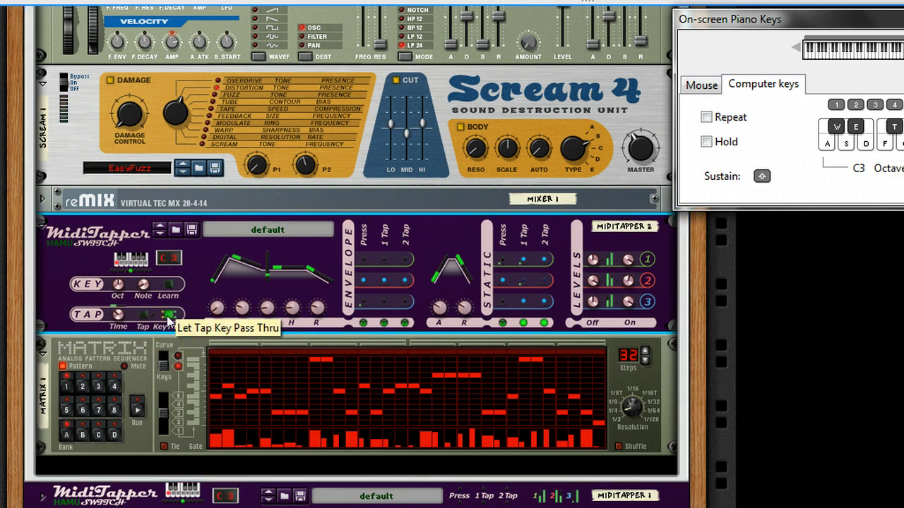
click(168, 319)
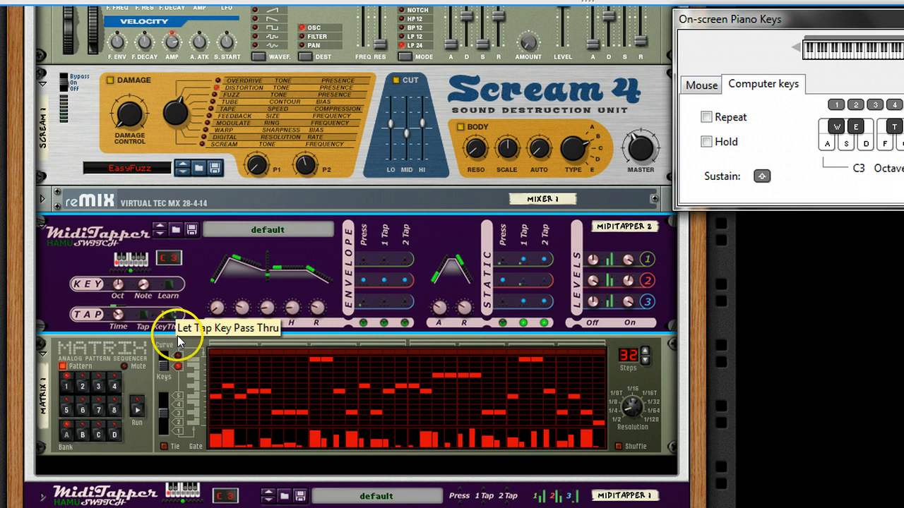
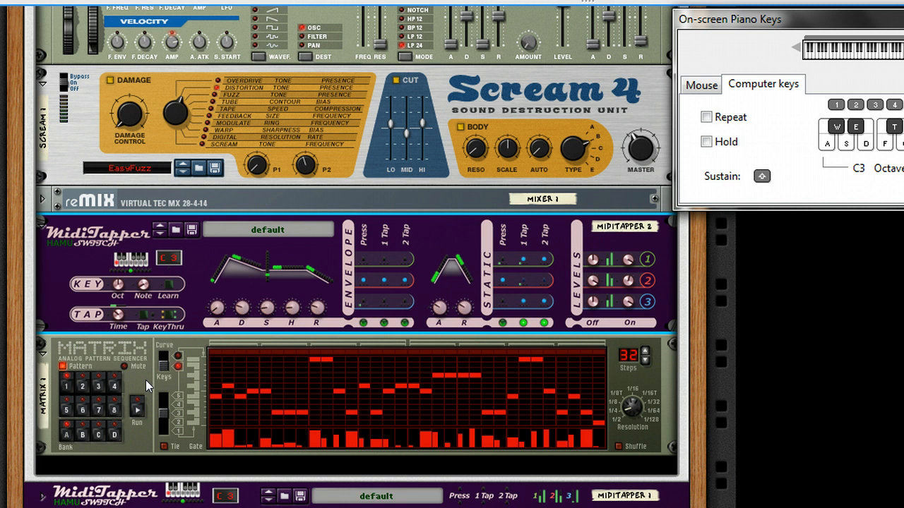
Turn off Receive Notes for NN19 1 in the Combinator programmer and hide the programmer.
scroll(167, 286, up, 5)
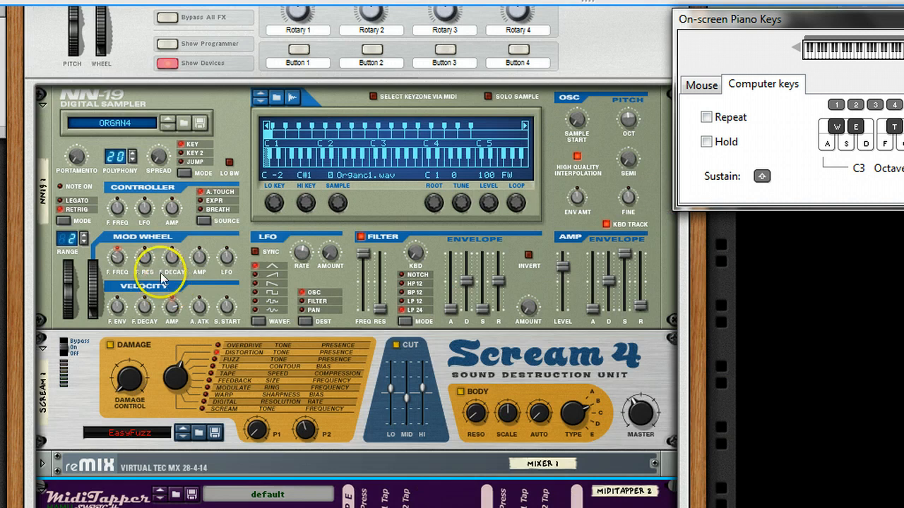
click(167, 43)
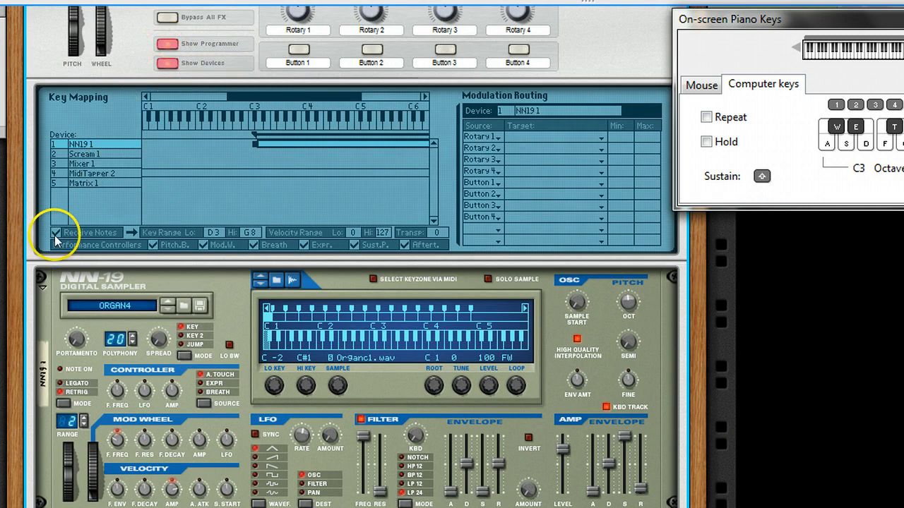
click(56, 234)
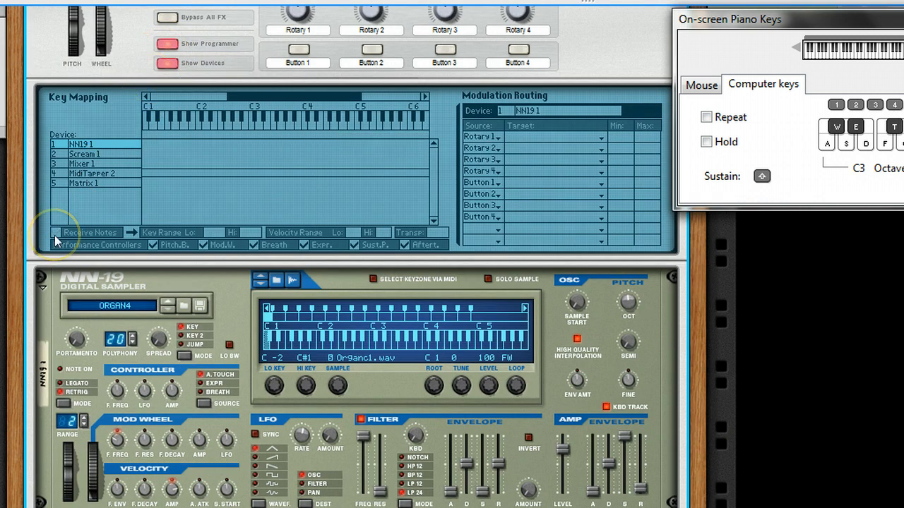
click(167, 44)
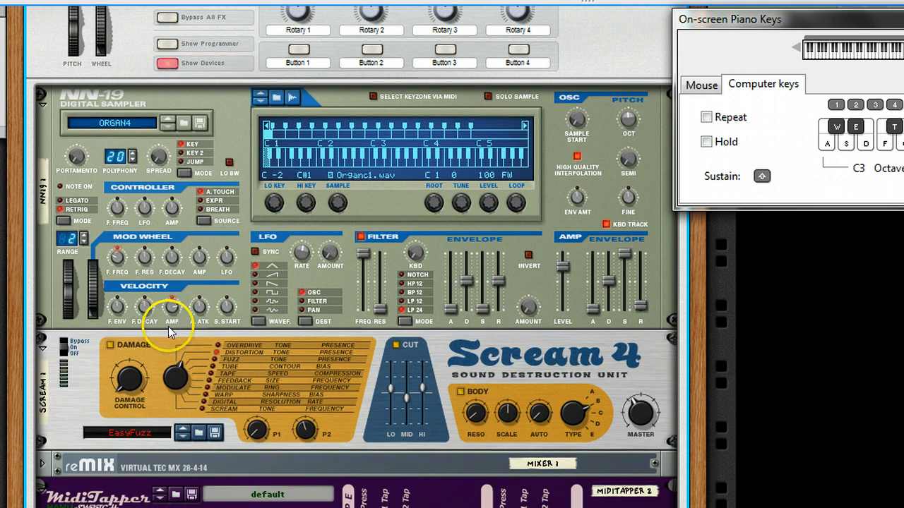
Run the Matrix 1 pattern again and raise its Resolution to a faster rate.
scroll(168, 327, down, 5)
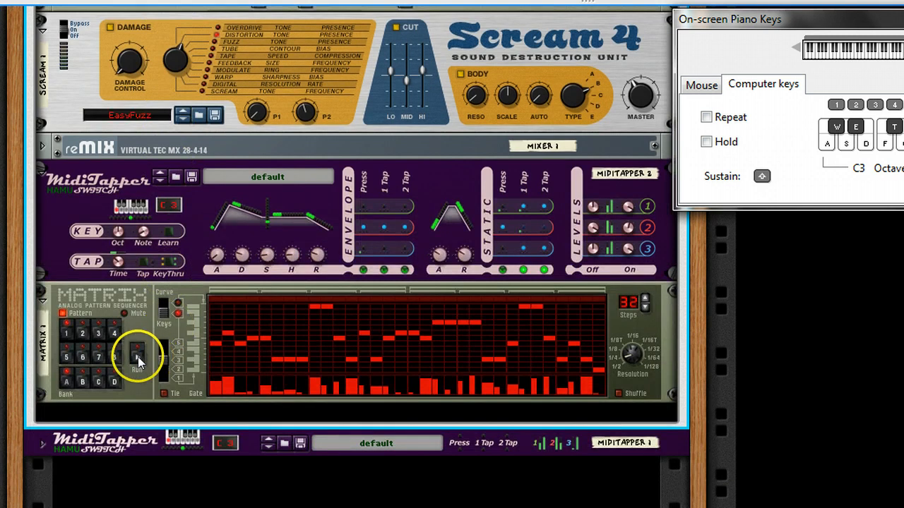
click(138, 356)
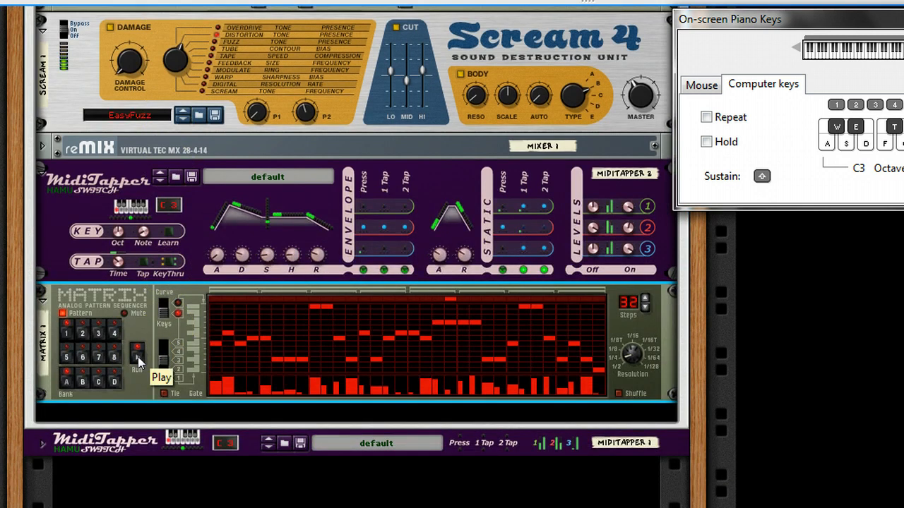
click(138, 356)
drag(620, 359, 639, 333)
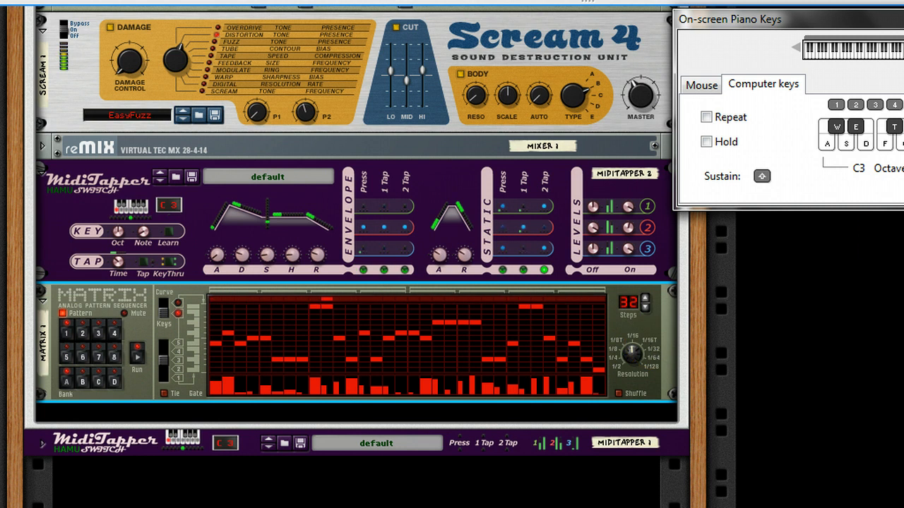
Play test keys with the On-screen Piano Keys while the Matrix pattern runs, including the note on D.
click(831, 174)
click(824, 152)
click(824, 152)
key(d)
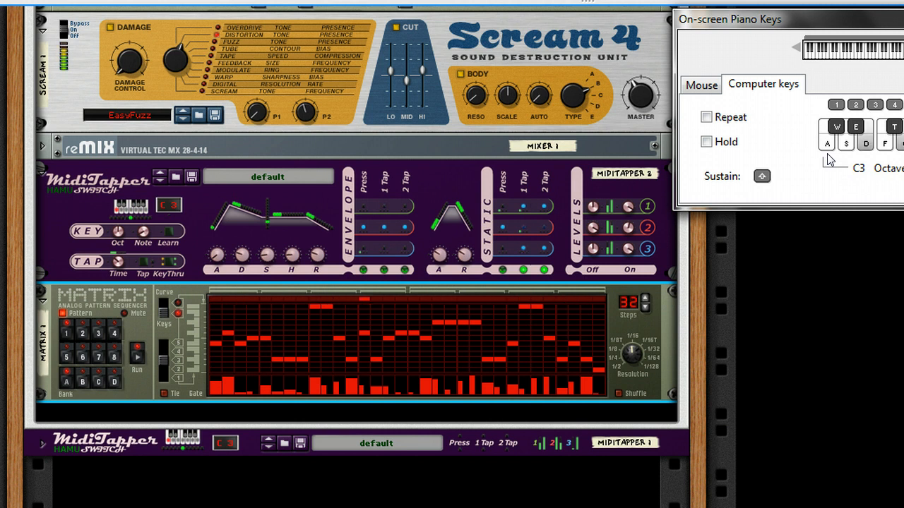
Learn D 3 as MidiTapper 2's tap key, and raise the Matrix 1 Resolution to a faster rate.
key(f)
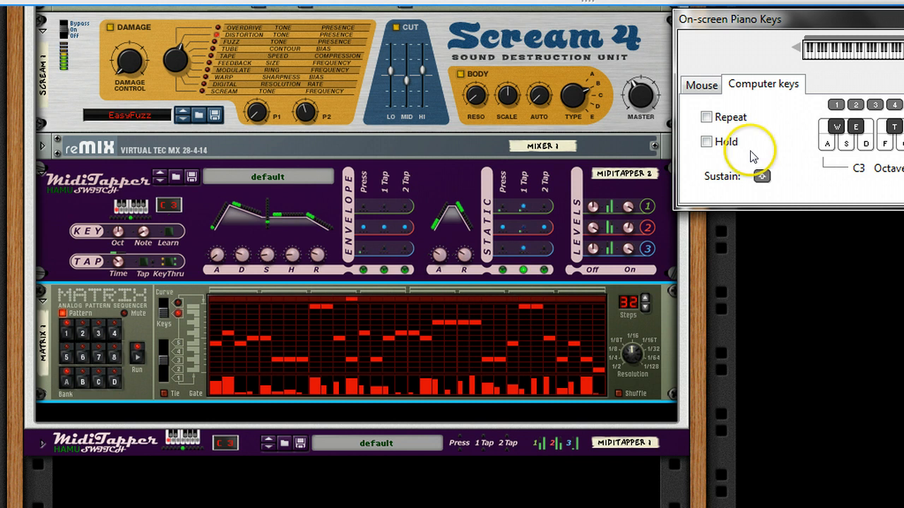
click(172, 233)
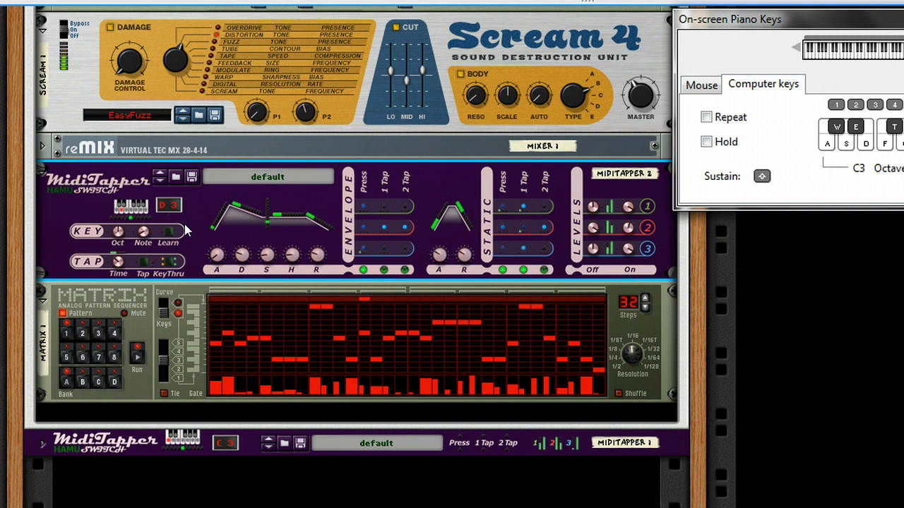
click(630, 366)
drag(629, 365, 629, 350)
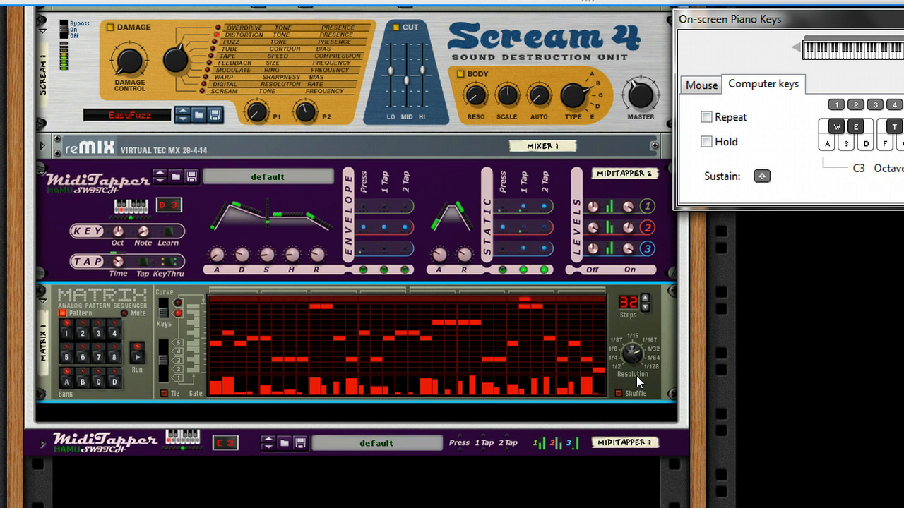
Turn on KeyThru on MidiTapper 2, and set the Matrix 1 Resolution to 1/16T.
click(170, 267)
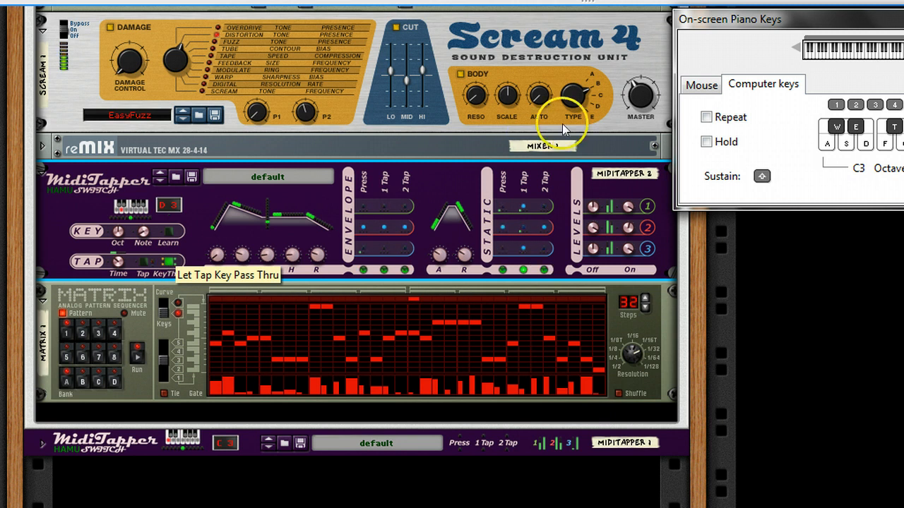
click(634, 107)
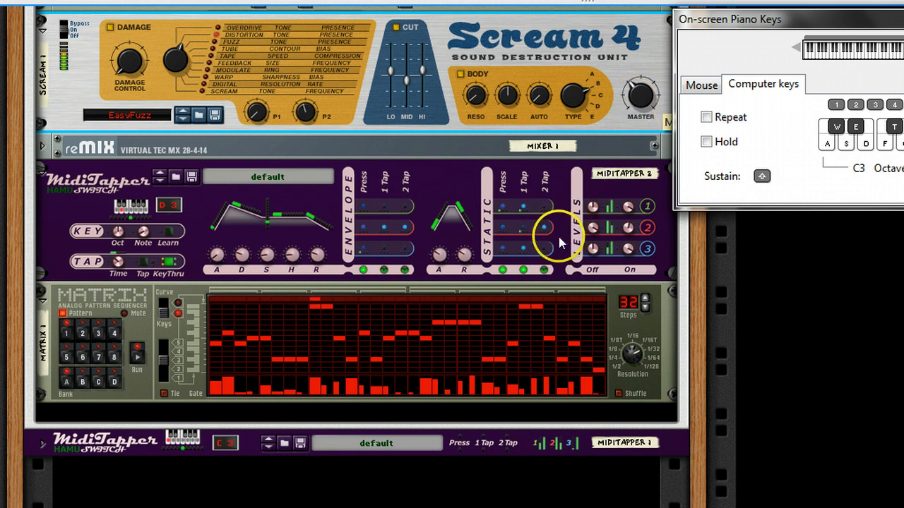
click(631, 349)
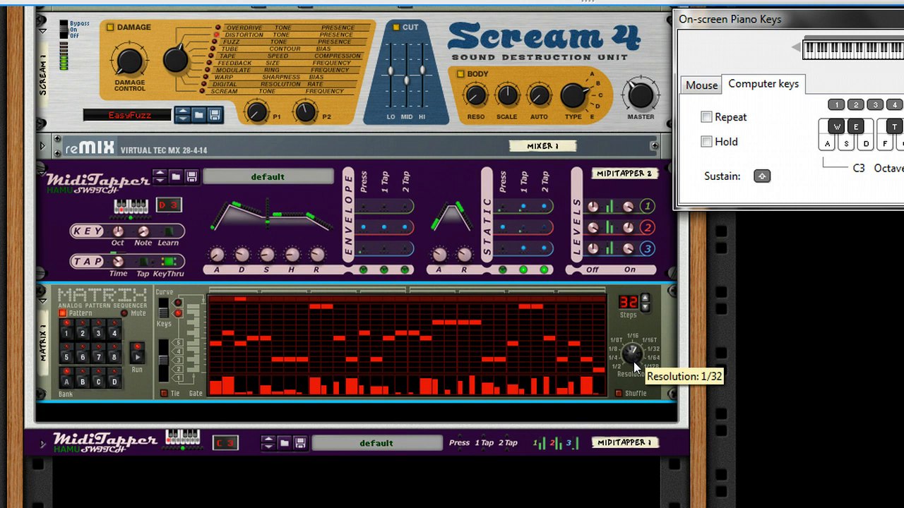
drag(634, 362, 635, 366)
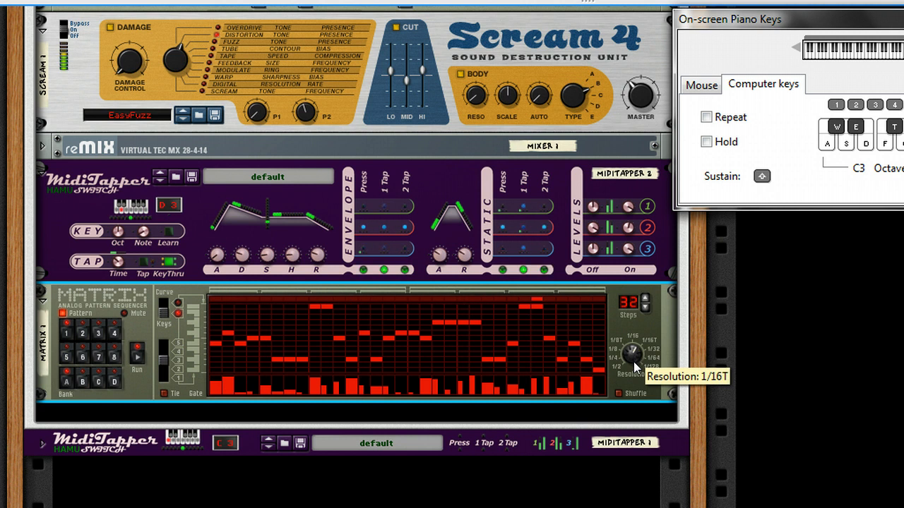
Try to route a cable from the Group 1 2Tap Static output on MidiTapper 2's rear, and return to the rack front.
key(Tab)
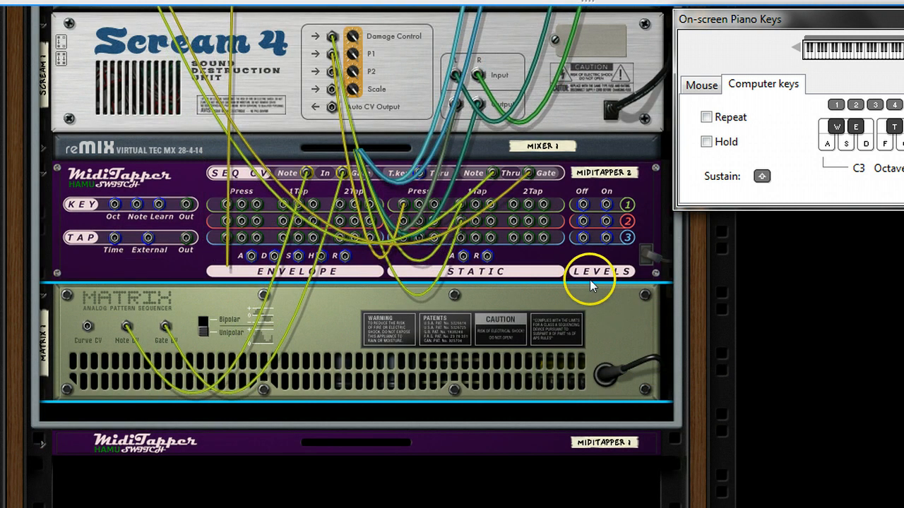
click(519, 216)
drag(515, 222, 346, 236)
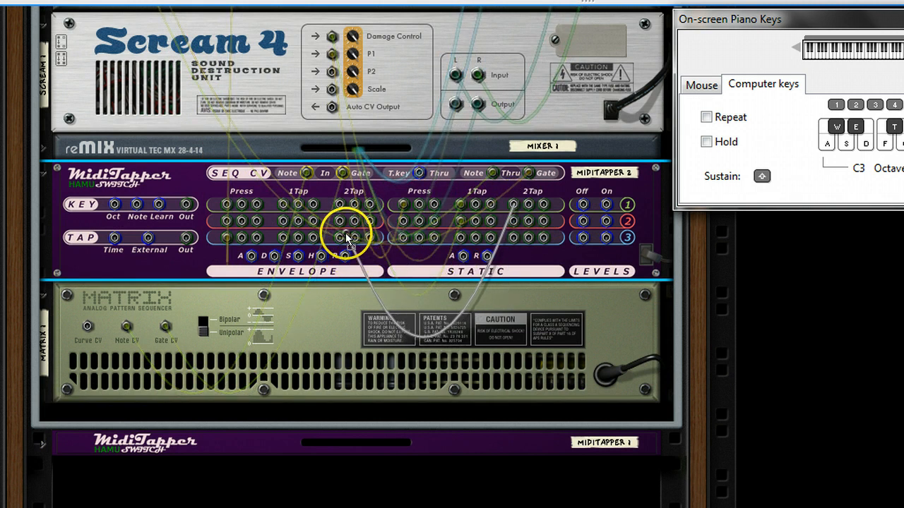
drag(341, 156, 371, 111)
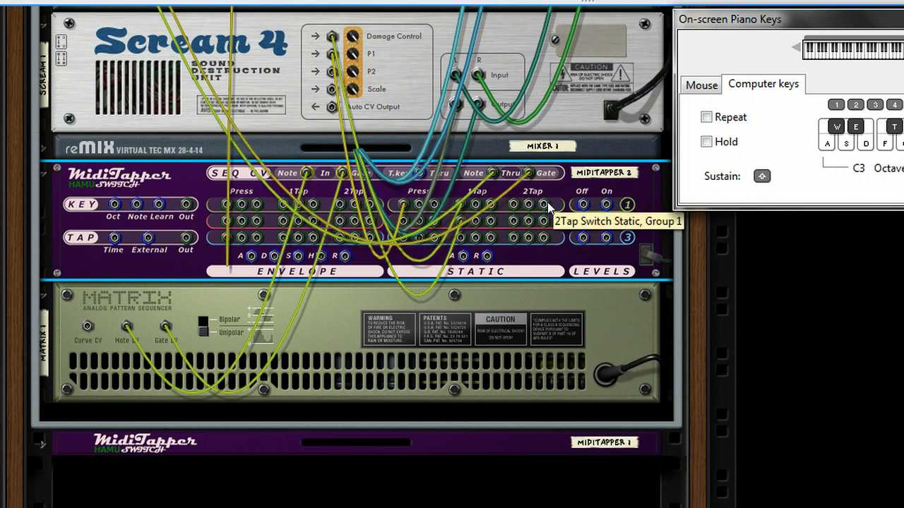
key(Tab)
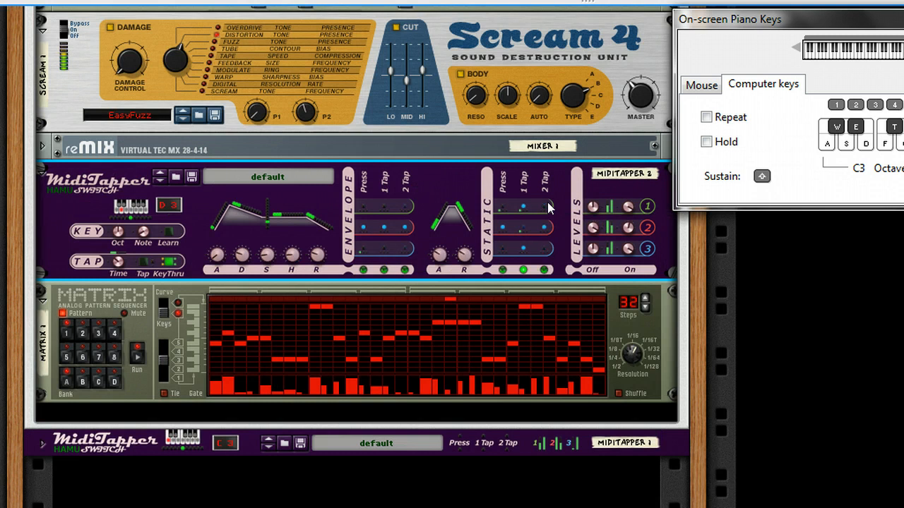
Check Scream 4's Master level control while the pattern runs, and stop the Matrix 1 pattern.
click(559, 232)
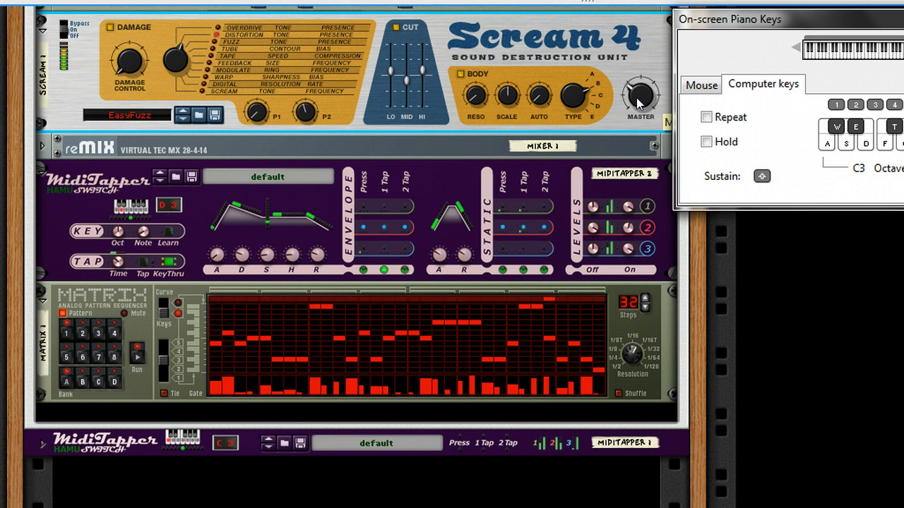
drag(633, 104, 633, 119)
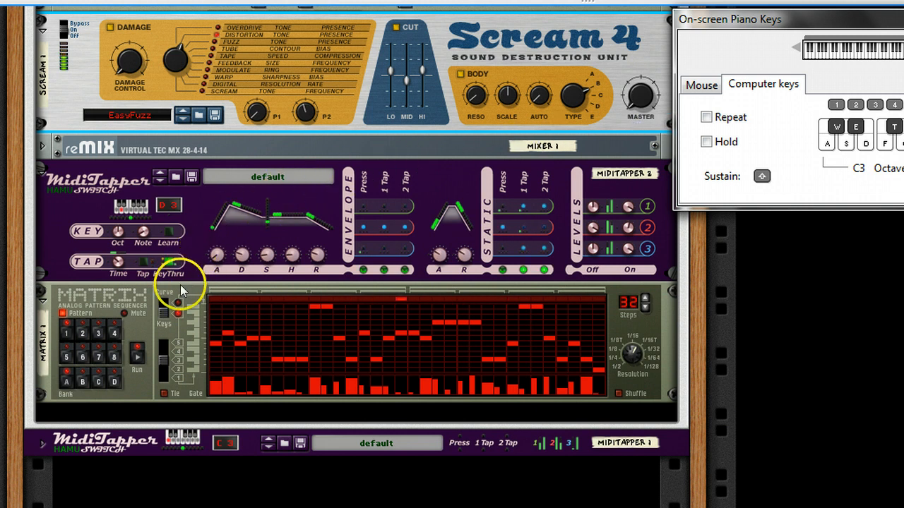
click(138, 360)
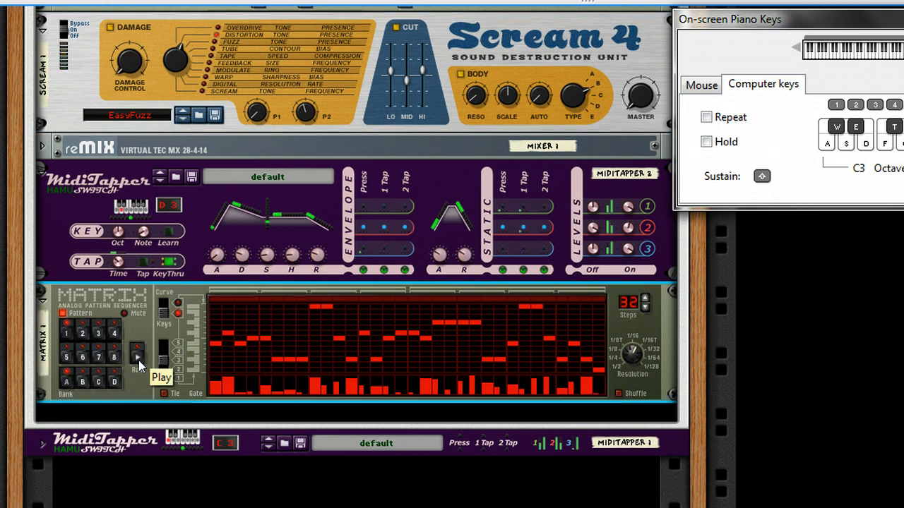